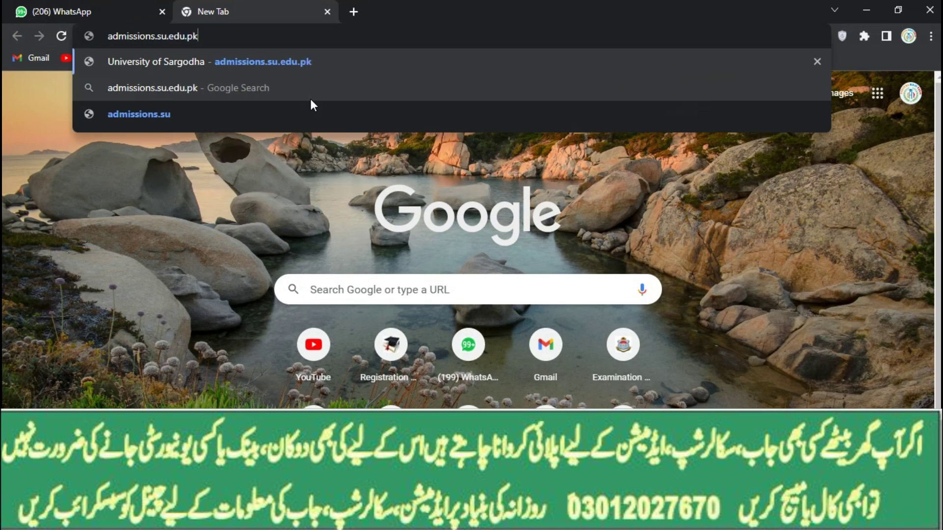
Open admissions.su.edu.pk, dismiss the important notice and go to the login form
key(Return)
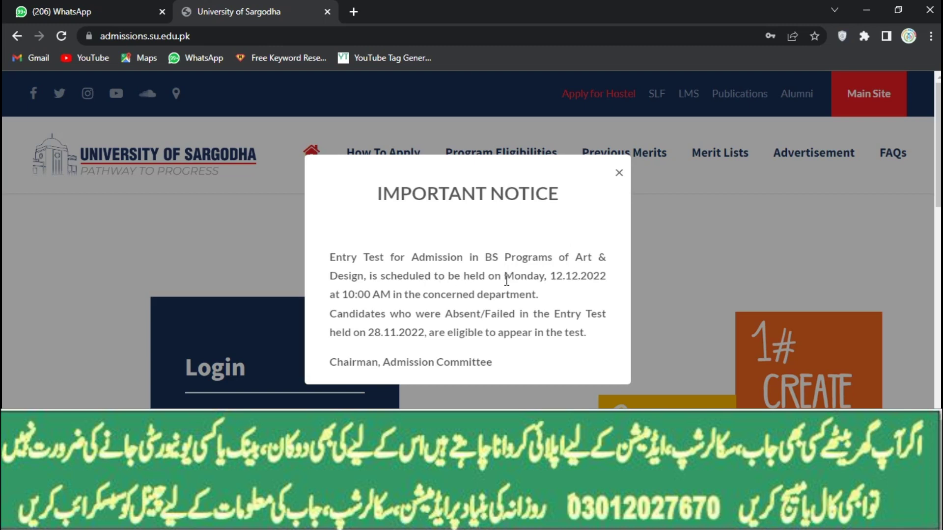
click(619, 173)
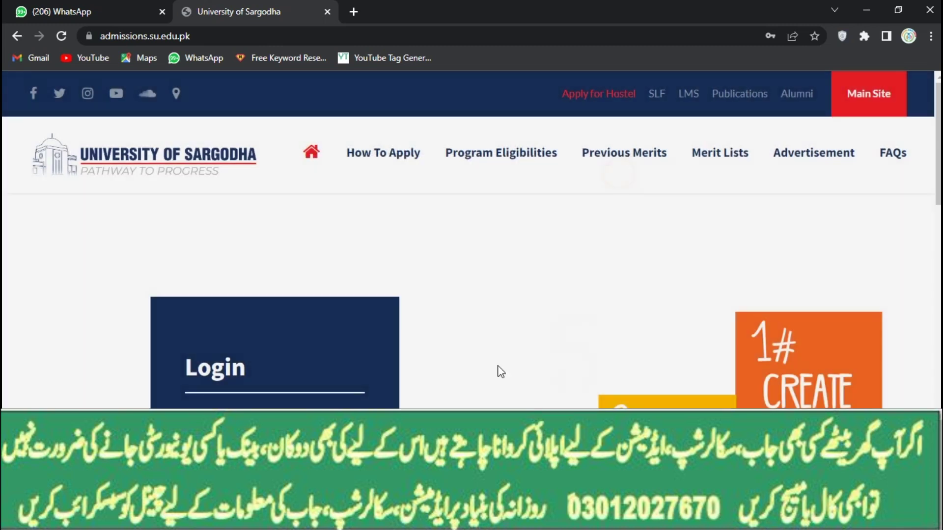
scroll(368, 369, down, 4)
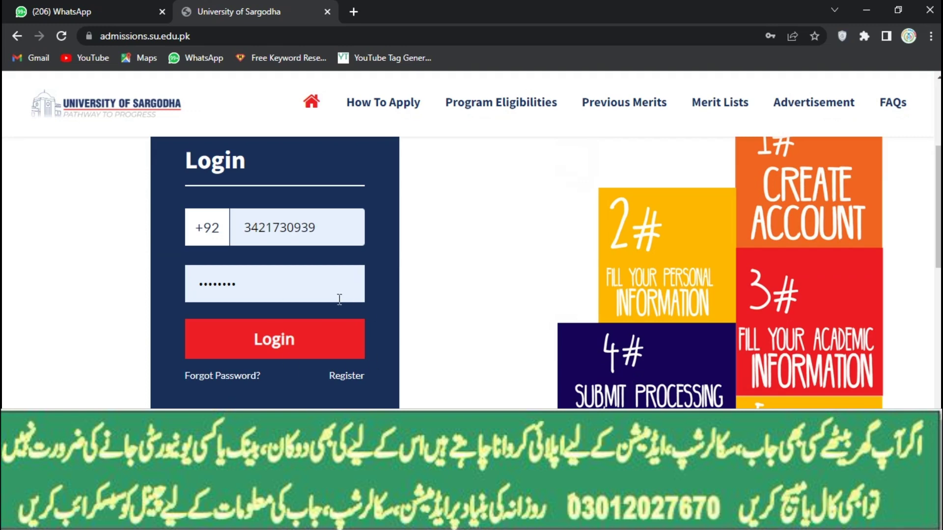
Try to log in with a saved phone number and its password, and dismiss the saved-password check
click(341, 225)
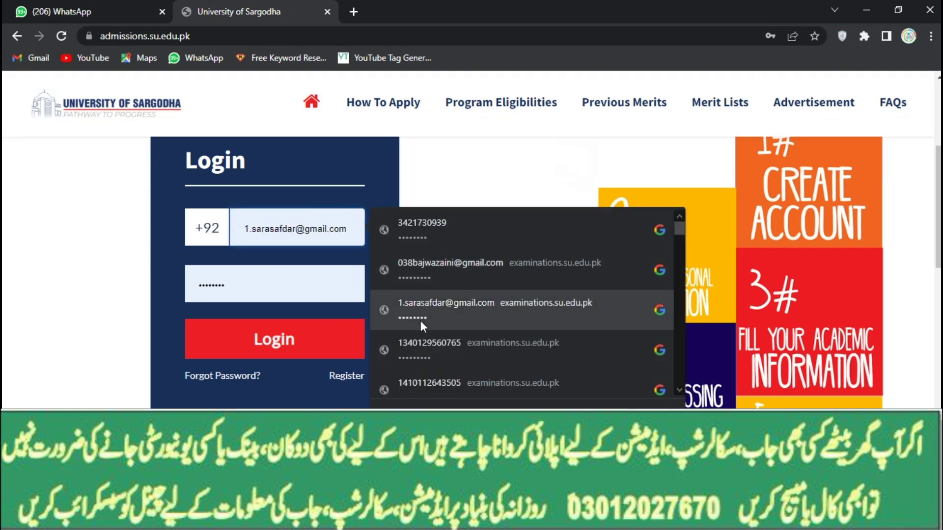
scroll(421, 320, down, 4)
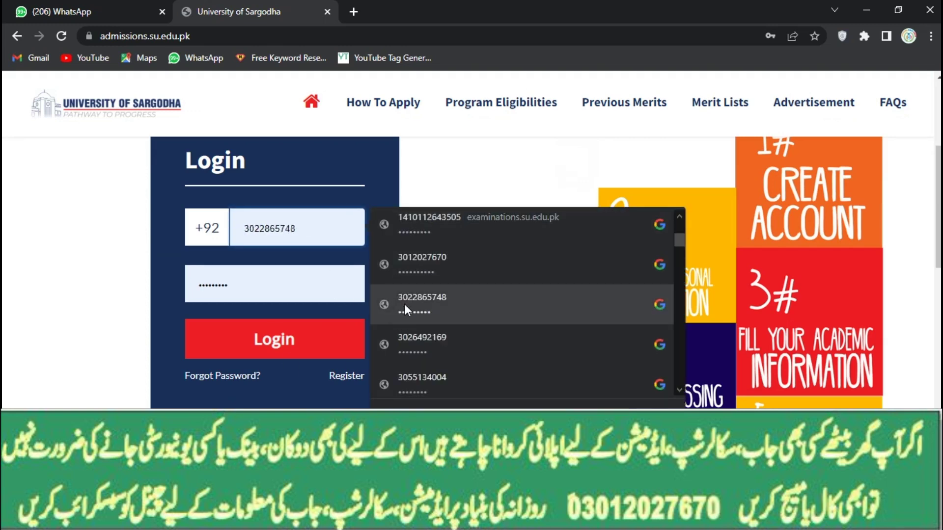
click(418, 265)
click(301, 355)
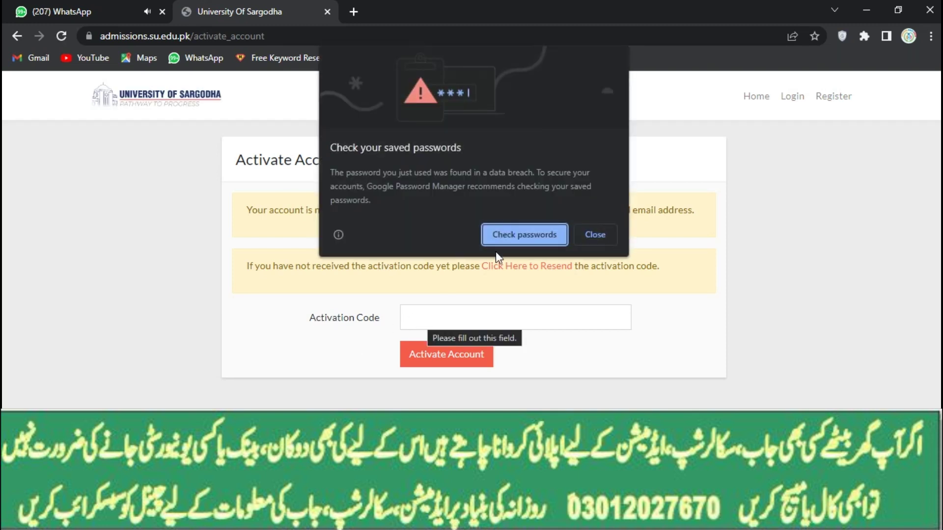
click(593, 235)
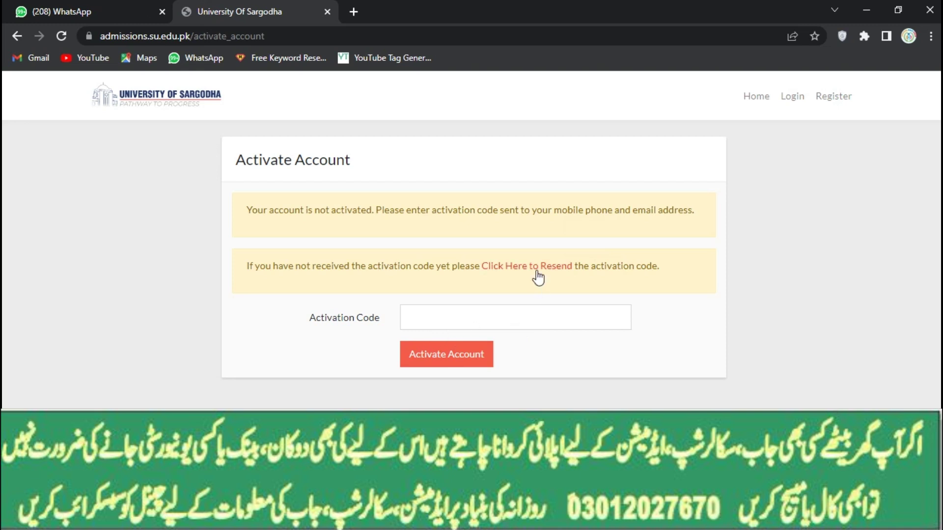
Open the registration page and look over the fields needed to create an account
click(835, 97)
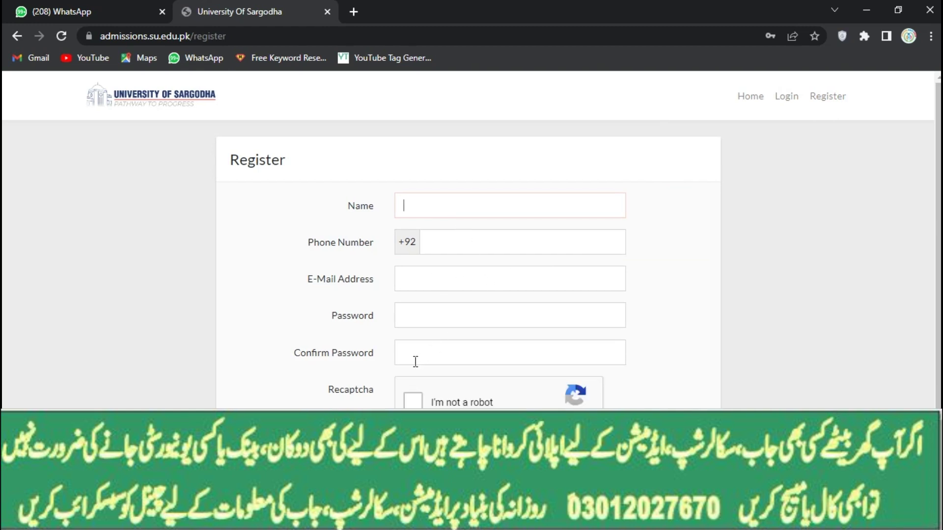
scroll(540, 343, down, 1)
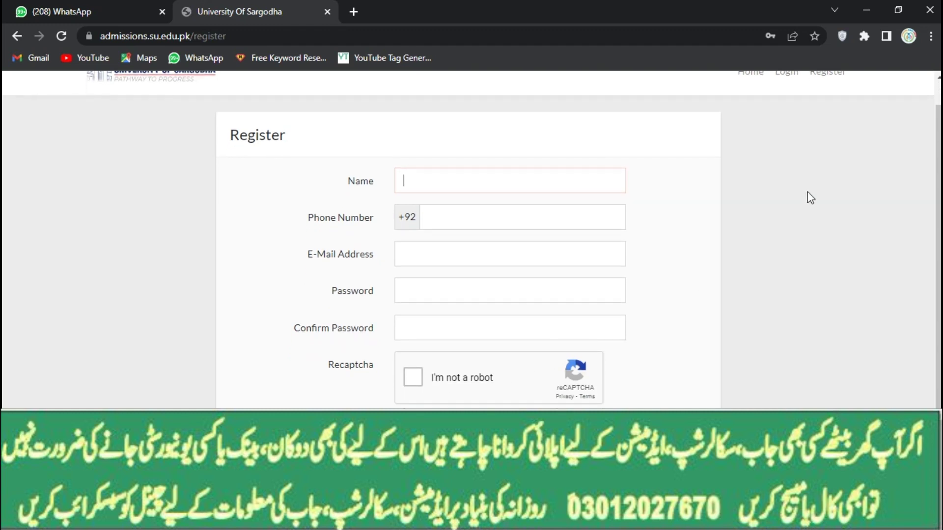
scroll(800, 201, up, 1)
click(787, 96)
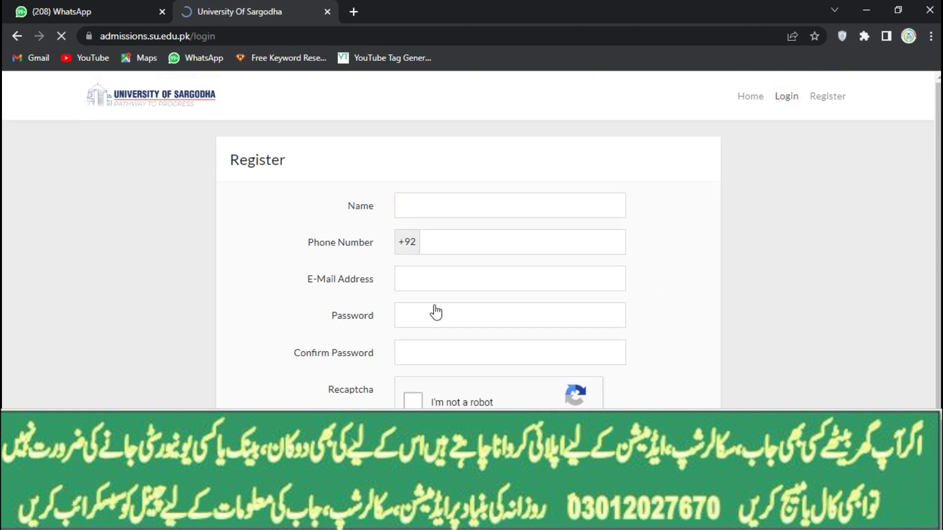
click(539, 201)
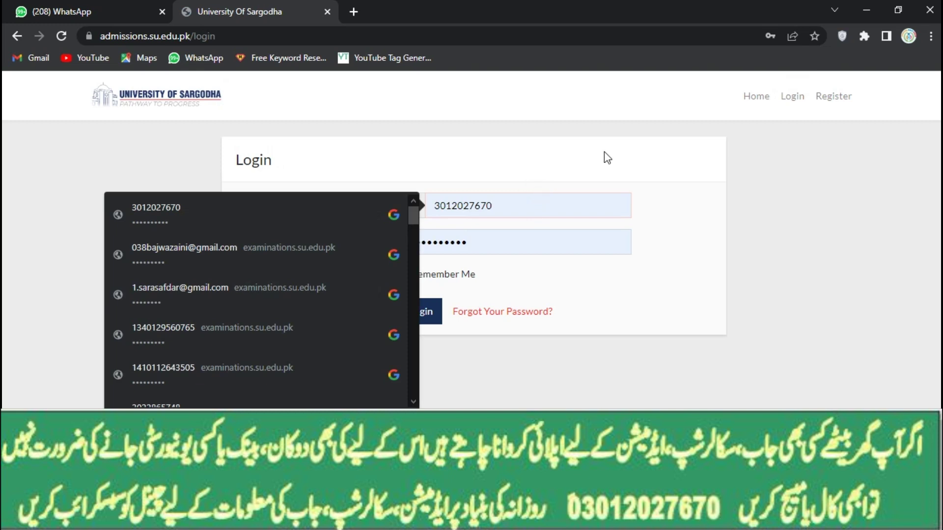
click(791, 97)
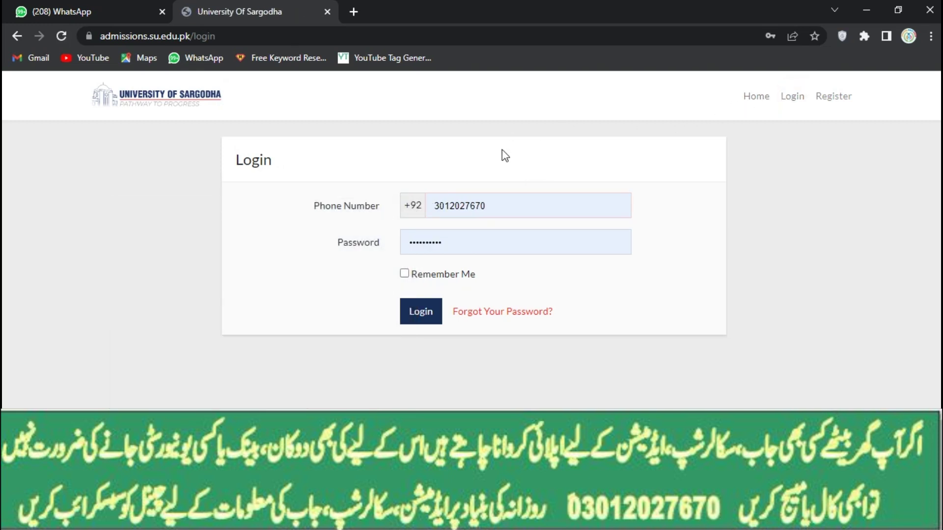
Return to the admissions home page and log in with a different saved account's phone number and password
click(25, 36)
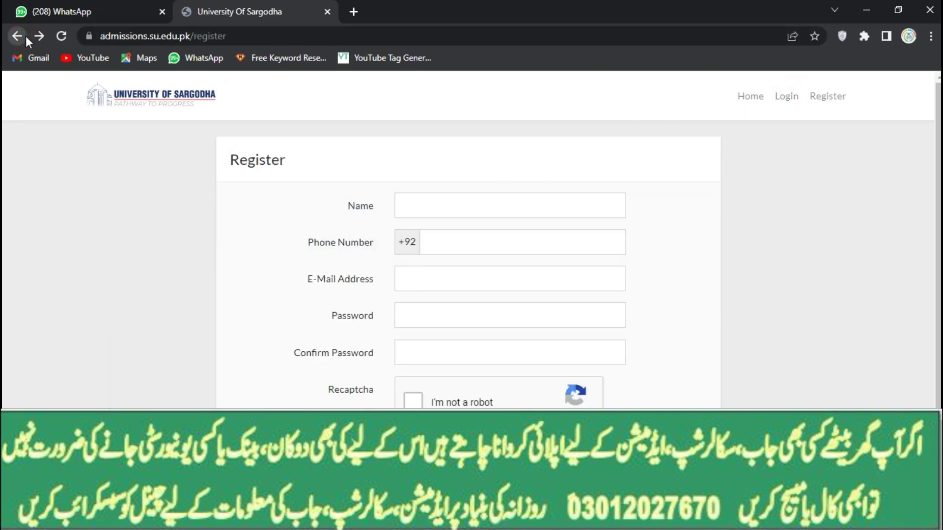
click(23, 36)
click(23, 36)
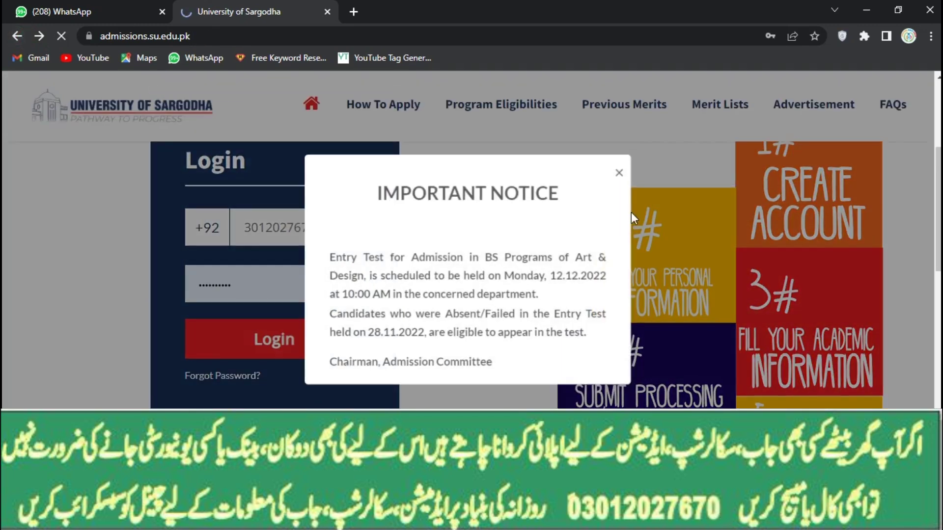
click(619, 173)
click(337, 218)
key(BackSpace)
key(BackSpace)
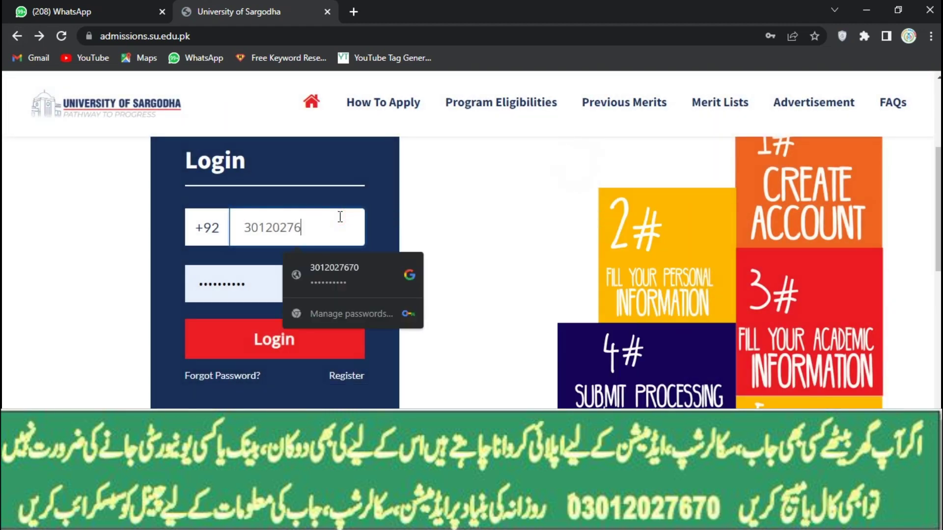
key(BackSpace)
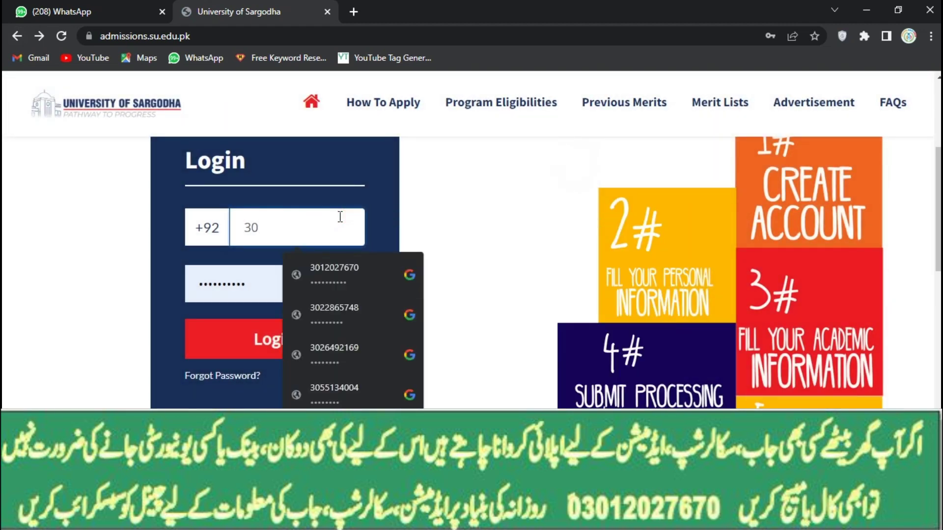
text(5)
click(368, 273)
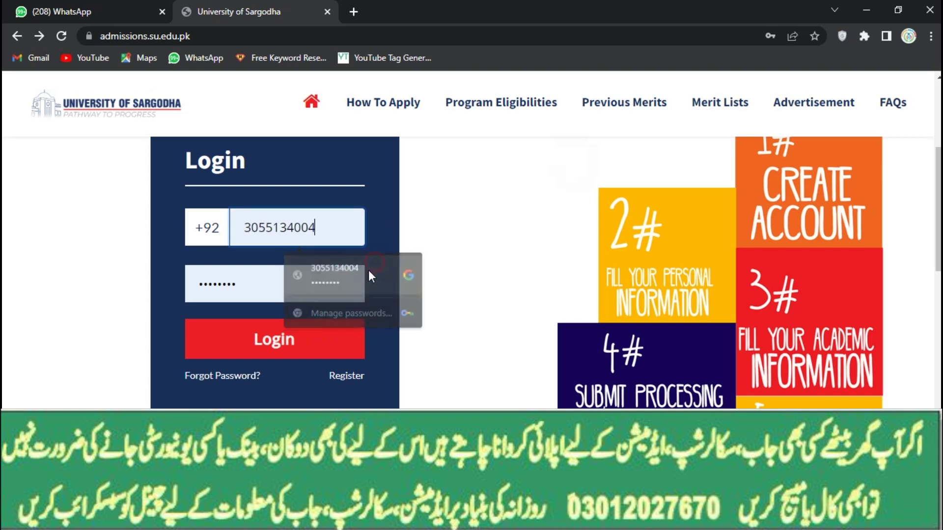
click(298, 337)
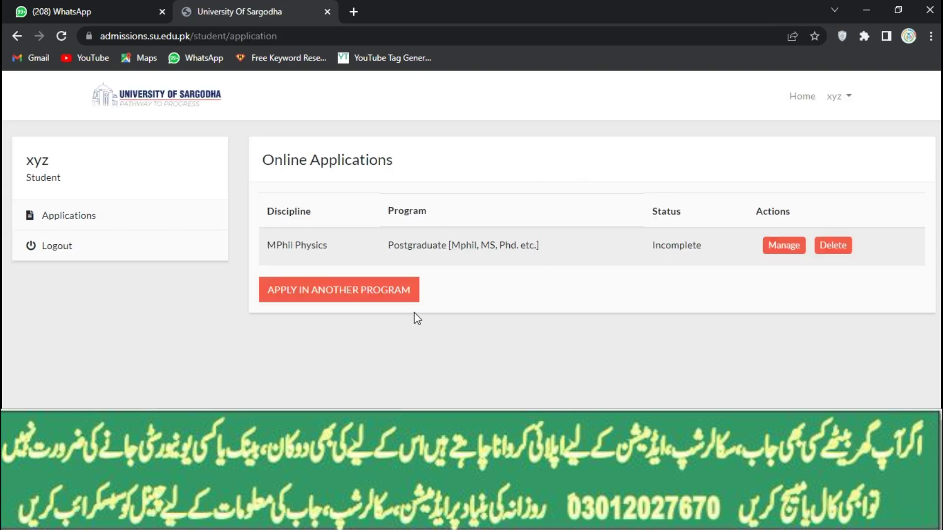
Try to apply in another program alongside the incomplete MPhil Physics application
click(414, 290)
click(351, 294)
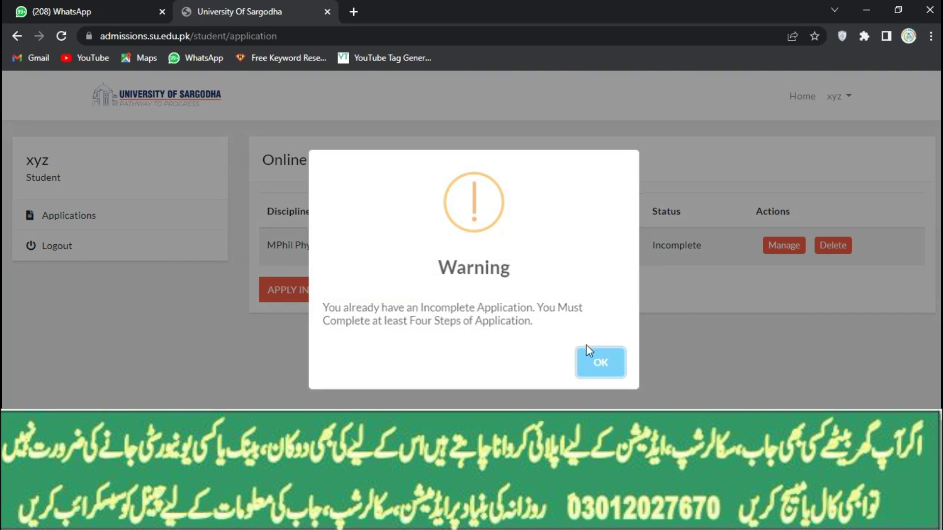
click(589, 363)
Delete the incomplete MPhil Physics application and start a new application
click(834, 251)
click(598, 364)
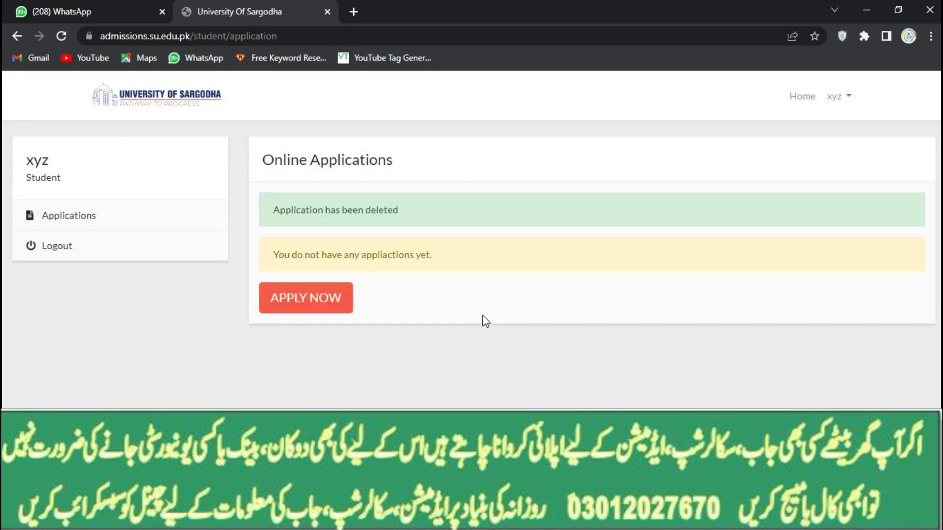
click(317, 298)
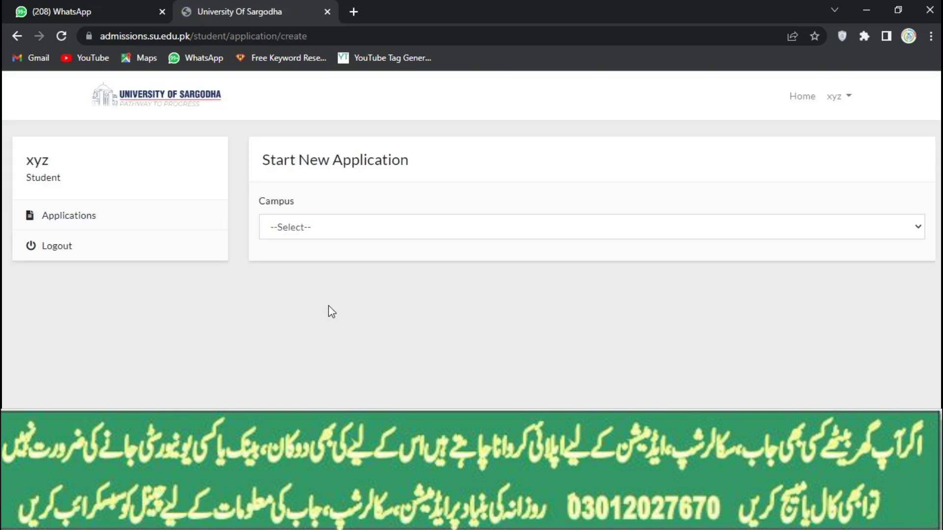
Create an application for Main Campus, College of Pharmacy, Undergraduate program, discipline PharmD (Doctor of Pharmacy)
click(361, 228)
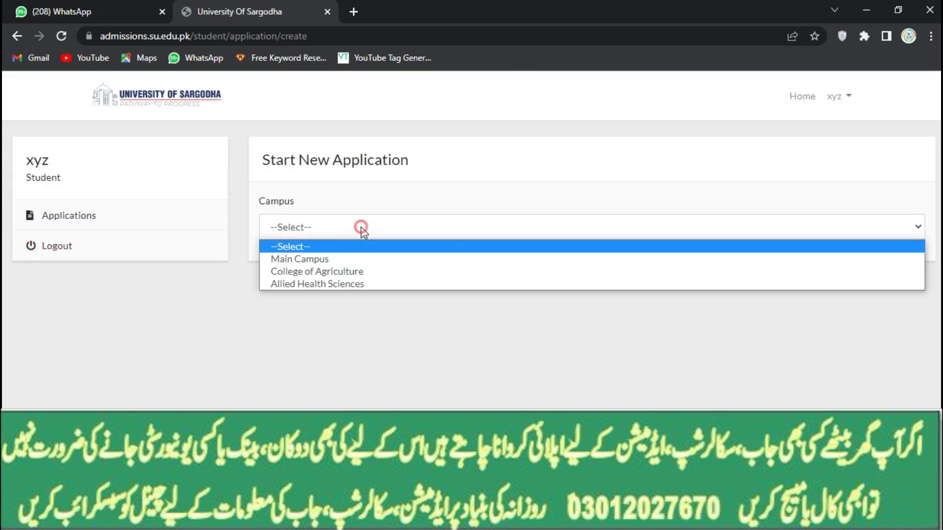
click(352, 259)
click(371, 288)
click(366, 316)
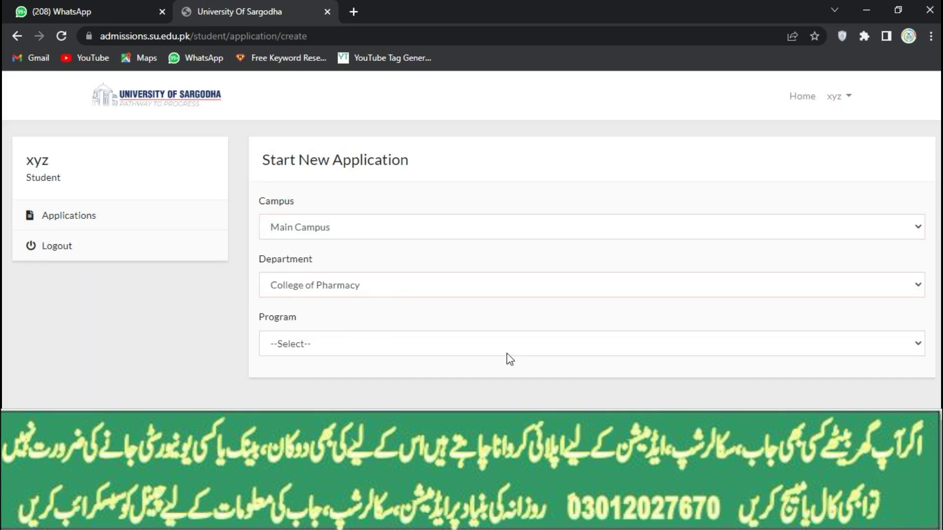
click(384, 346)
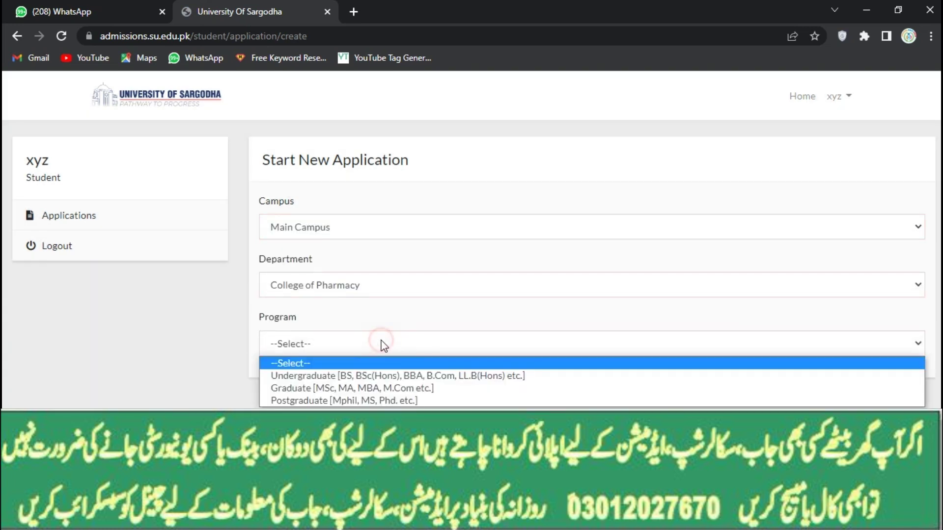
click(373, 377)
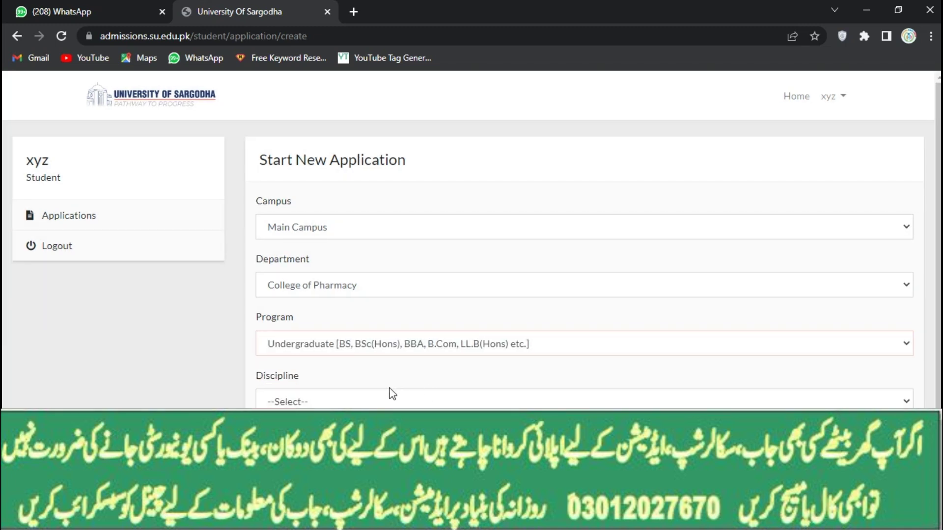
scroll(385, 396, down, 1)
click(378, 386)
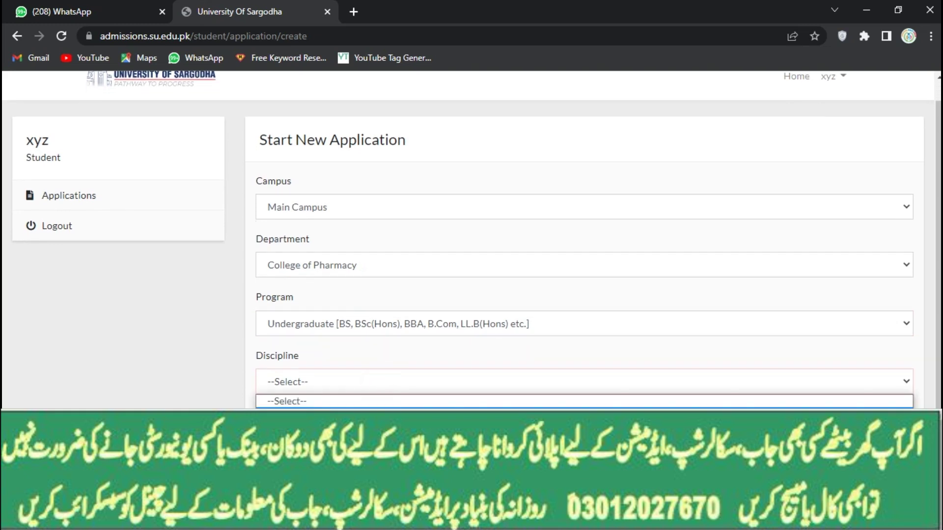
click(432, 413)
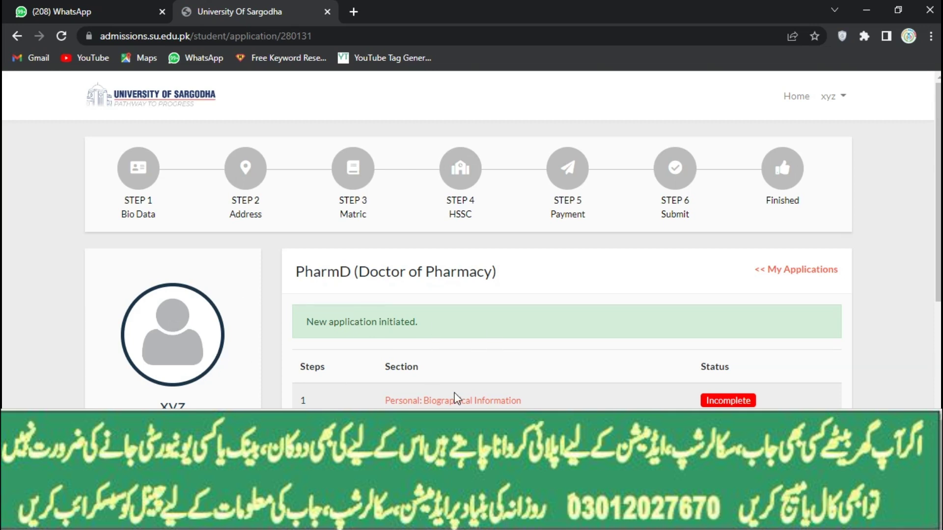
Review the PharmD application's required sections, declaration and eligibility criteria
scroll(665, 304, down, 3)
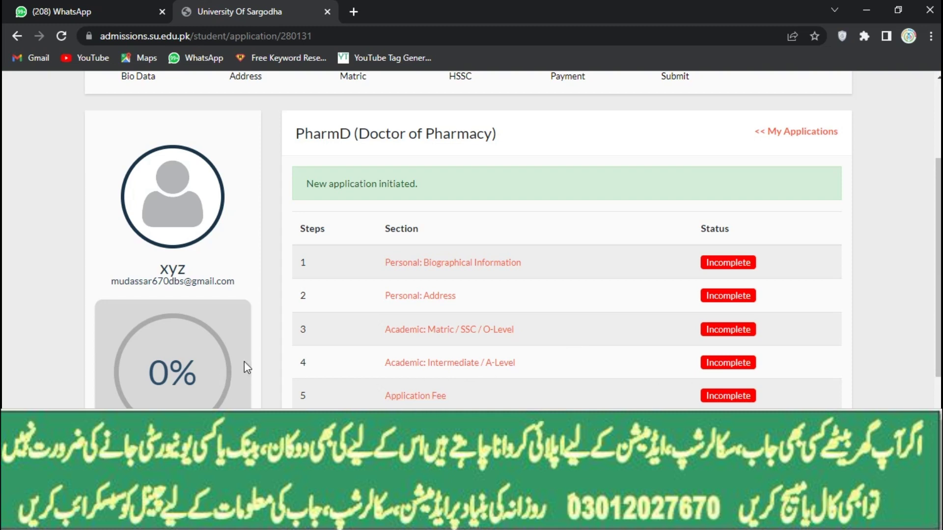
scroll(604, 242, up, 3)
scroll(459, 337, down, 6)
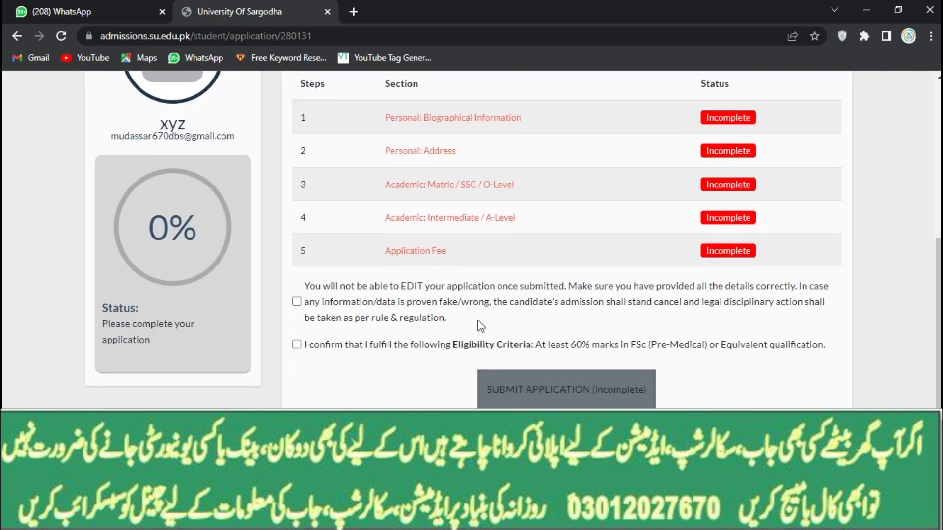
scroll(480, 326, up, 5)
Return to the online applications list and try to apply in another program besides PharmD
click(14, 36)
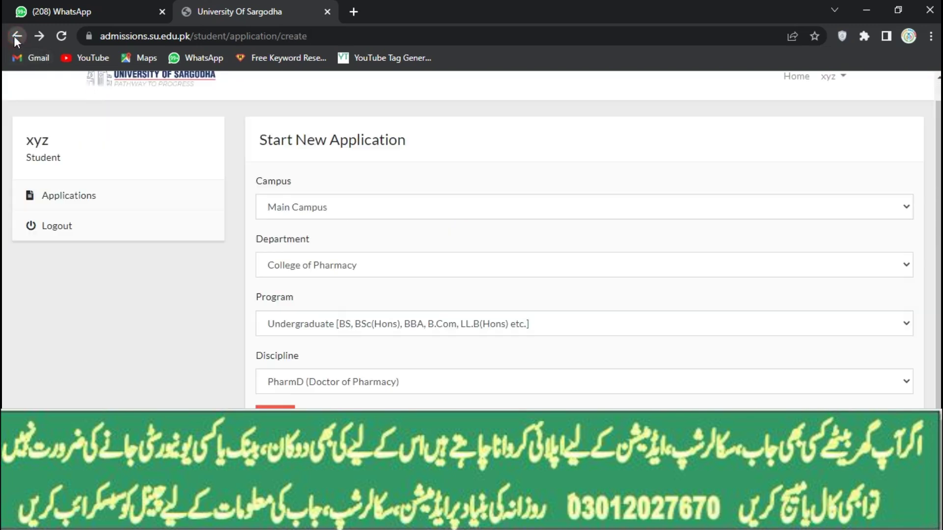
click(14, 36)
click(337, 309)
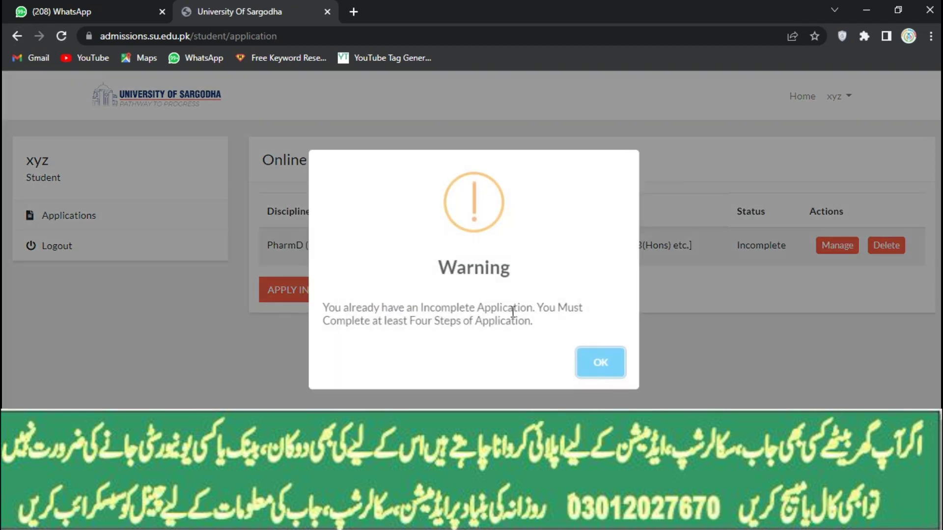
click(600, 362)
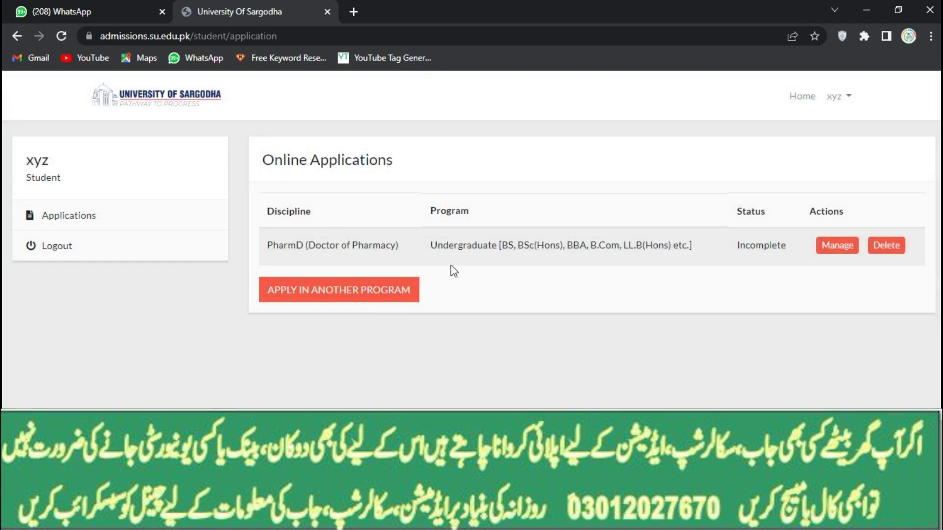
Delete the incomplete PharmD application and start a new application
click(903, 248)
click(607, 363)
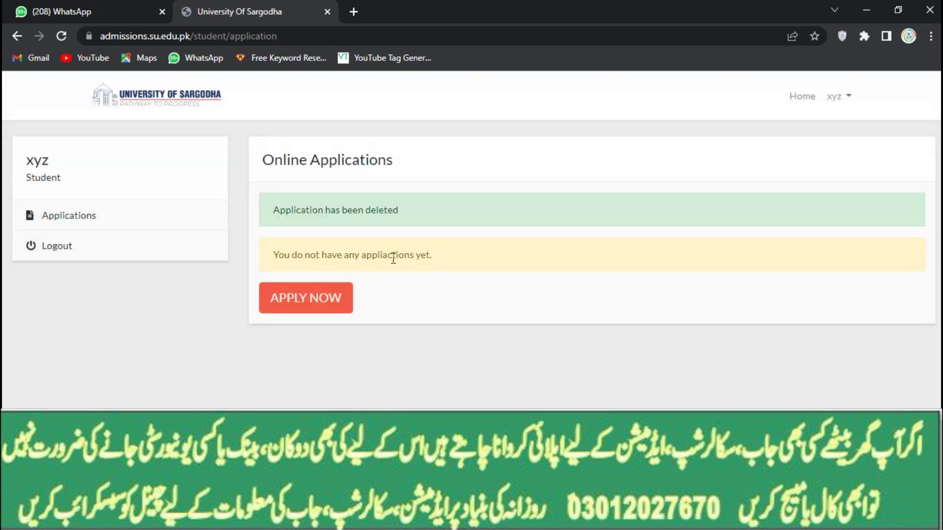
click(326, 301)
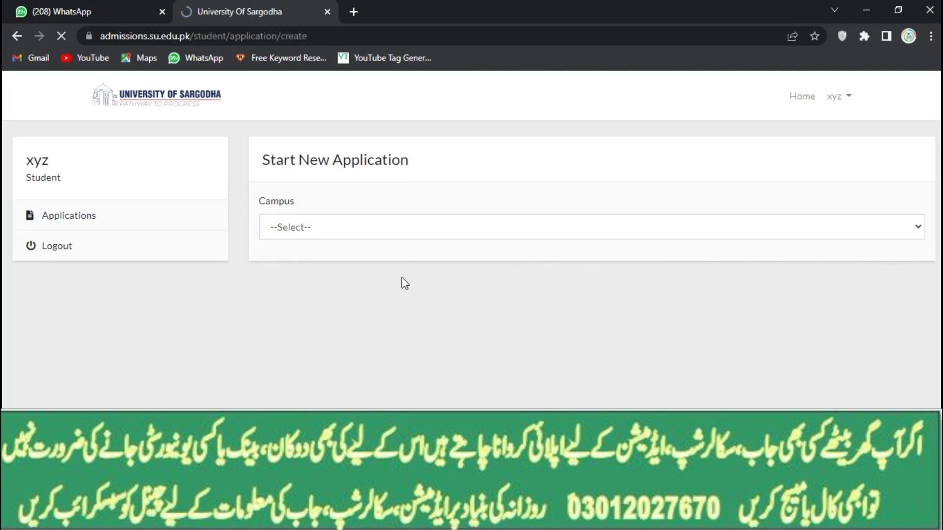
Create an application for Allied Health Sciences campus and department, Undergraduate program, discipline DPT (Doctor of Physical Therapy), and look over its sections
click(353, 228)
click(351, 283)
click(357, 291)
click(354, 317)
click(351, 341)
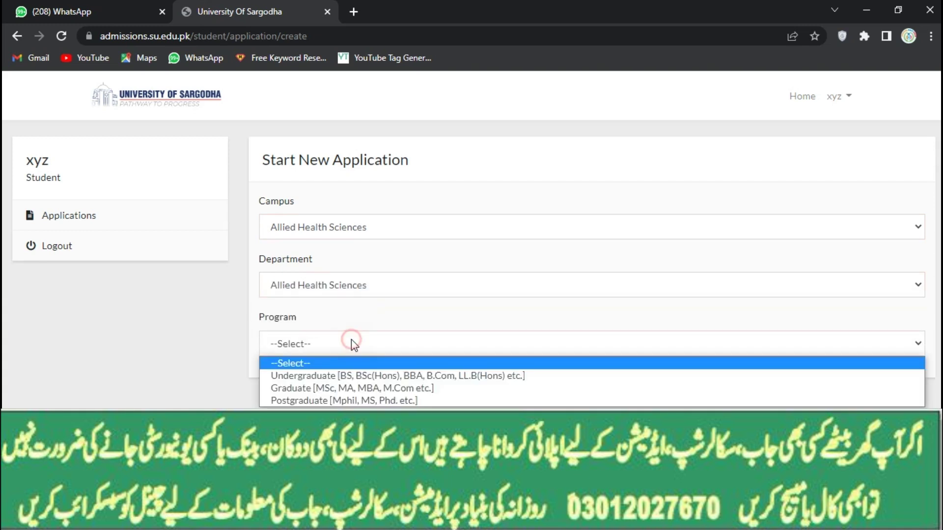
click(352, 376)
click(349, 381)
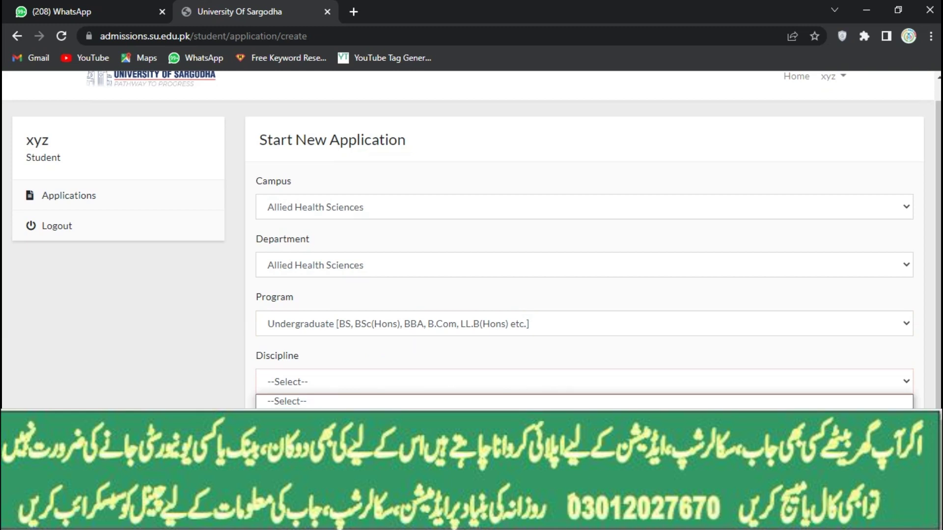
click(294, 414)
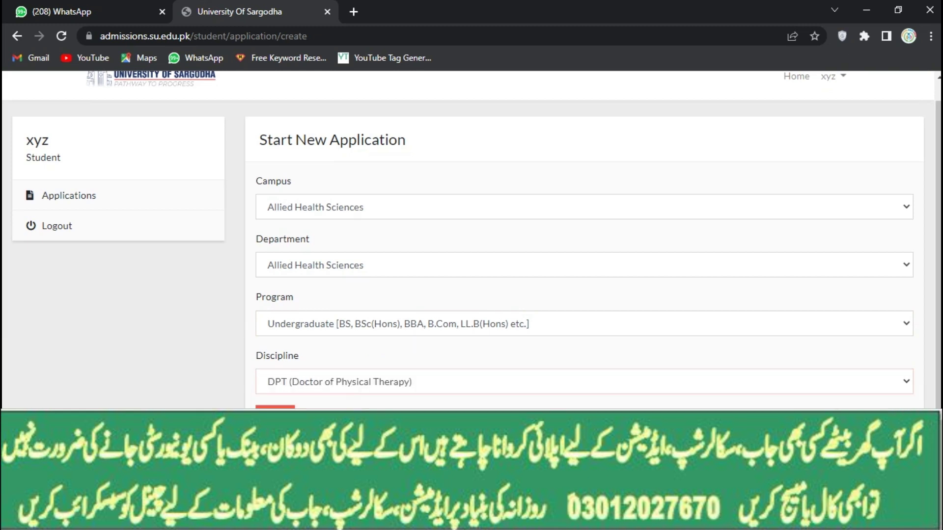
click(275, 413)
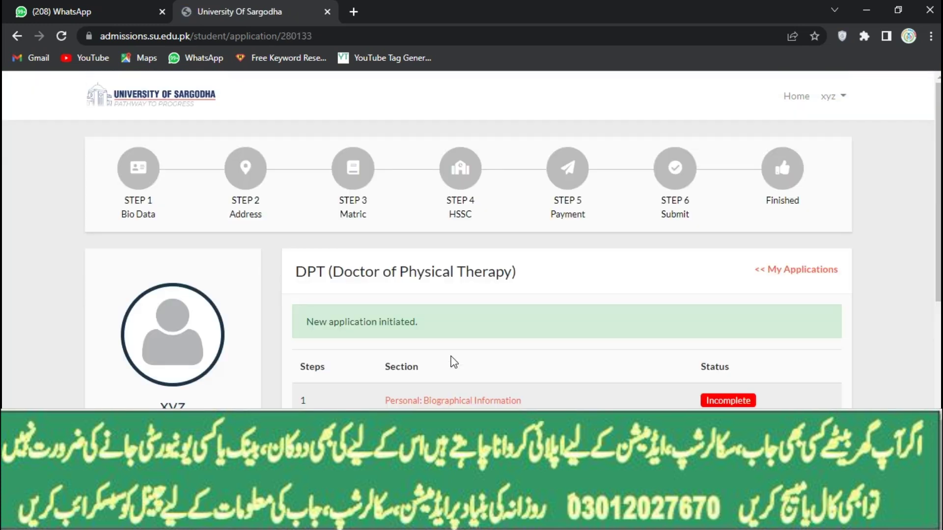
scroll(453, 362, down, 6)
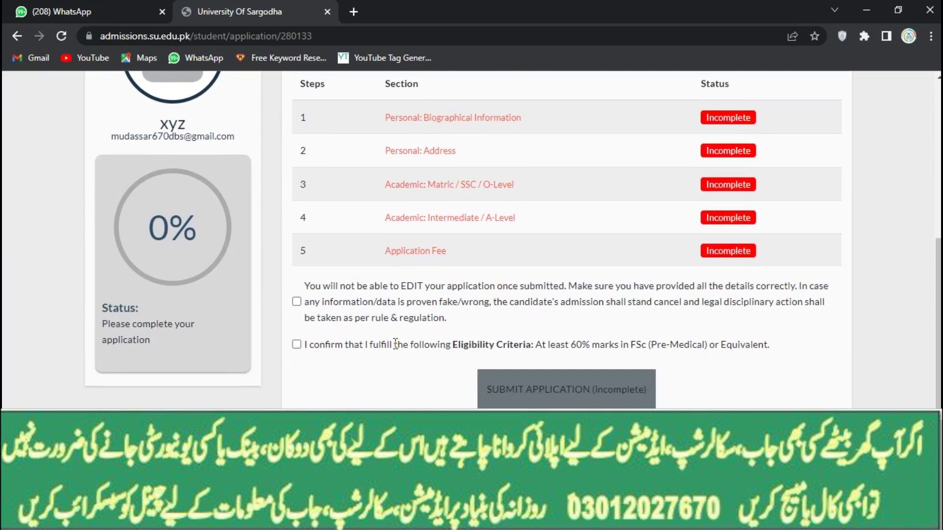
scroll(388, 305, up, 6)
Go back to the new application form and try to create the same DPT application again
click(12, 38)
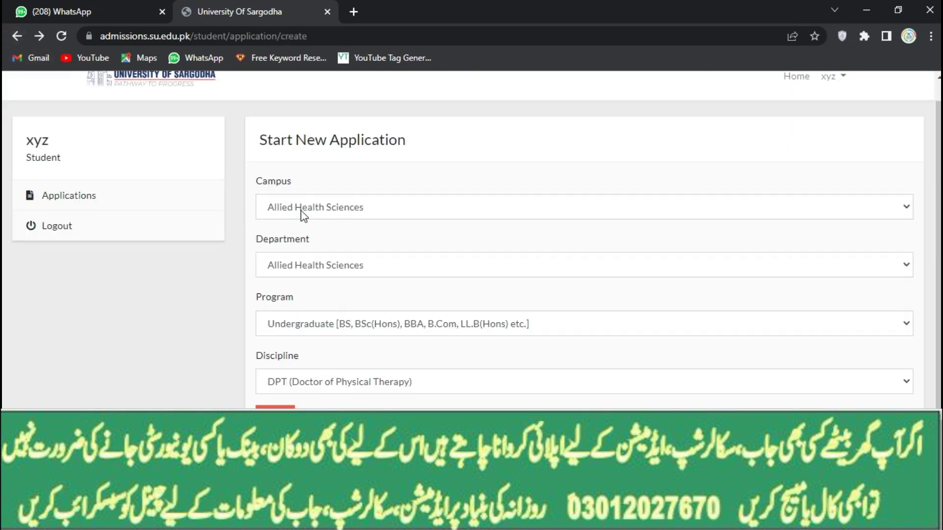
click(276, 414)
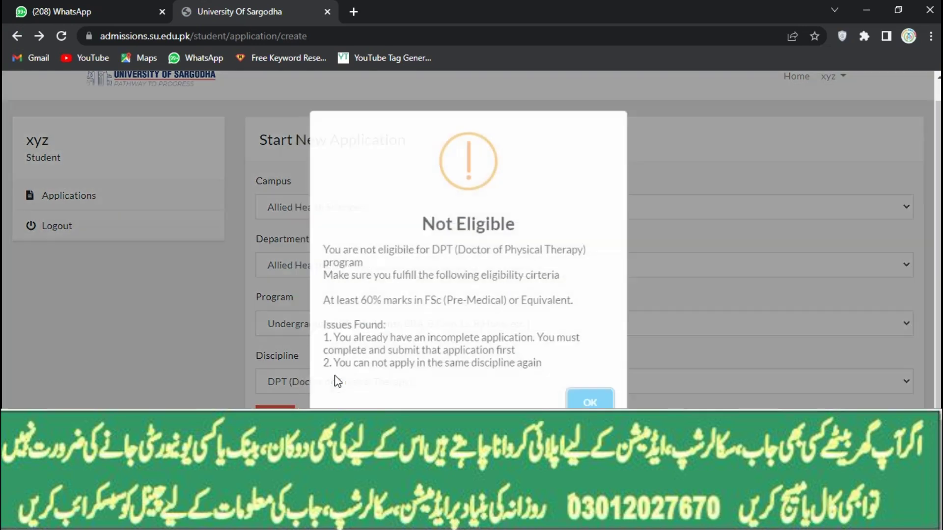
click(595, 400)
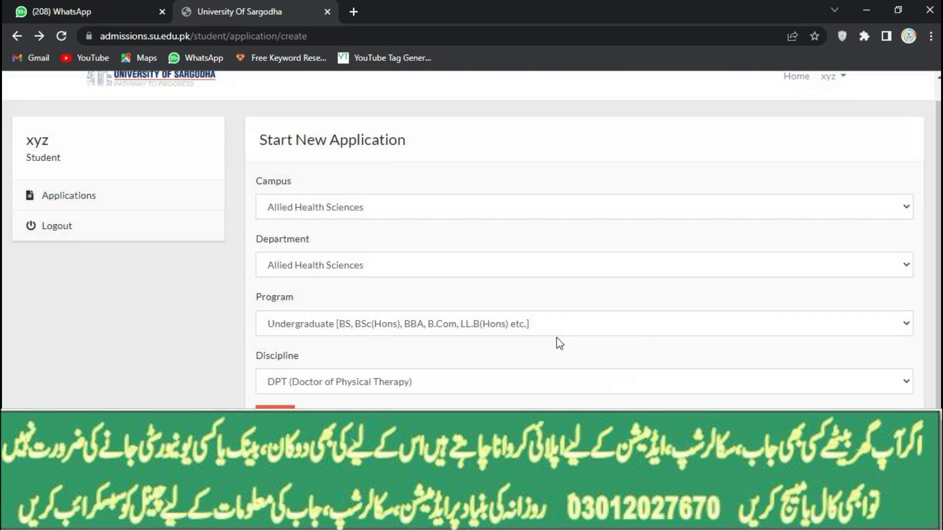
click(275, 407)
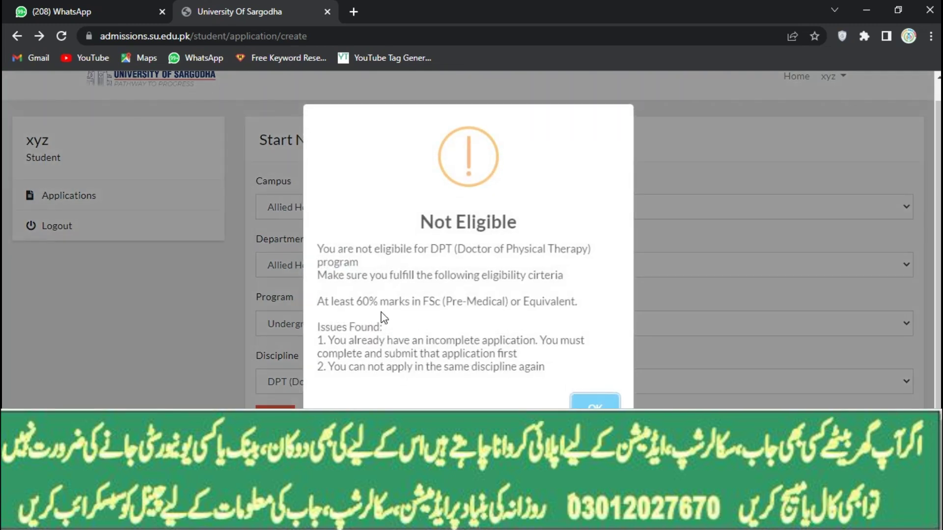
click(595, 403)
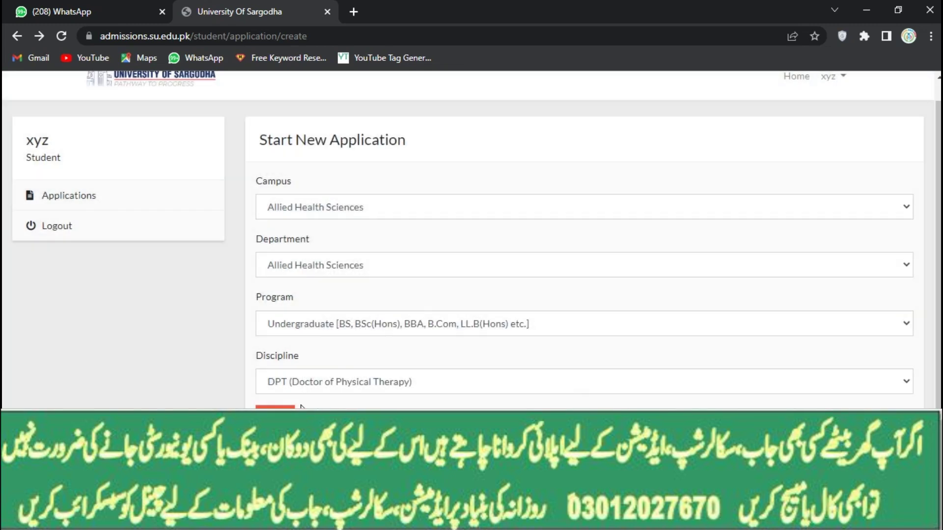
click(275, 407)
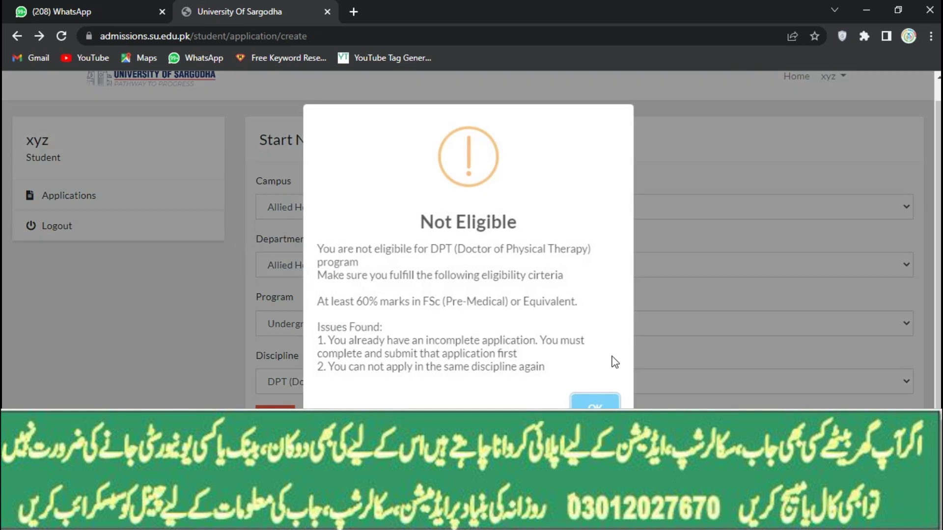
click(607, 404)
Return to the online applications list and try to apply in another program besides DPT
click(79, 196)
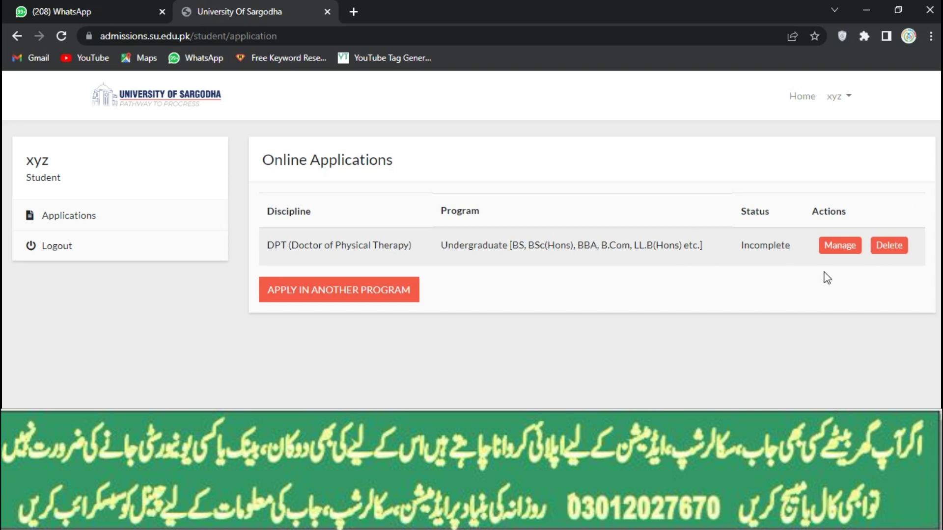
click(343, 297)
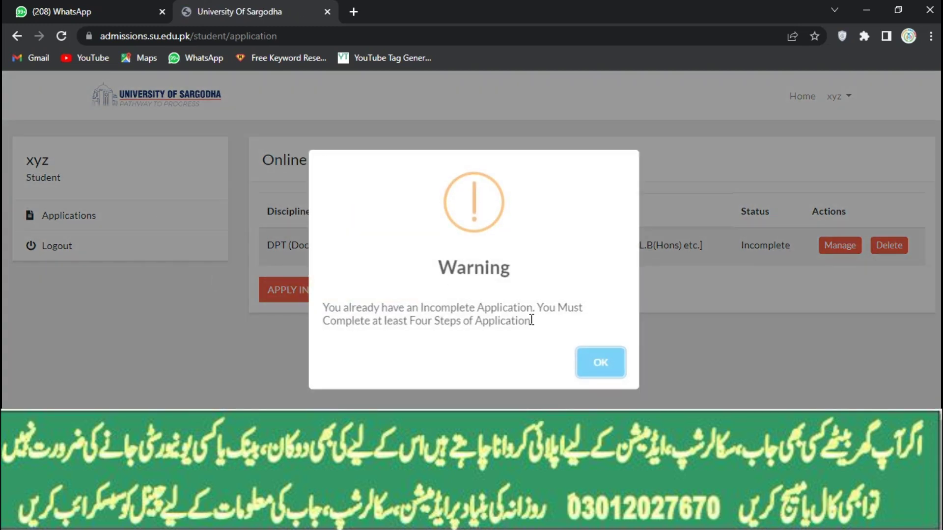
click(599, 361)
Open the DPT application for management and review the fields of its Biographical Information form
click(847, 256)
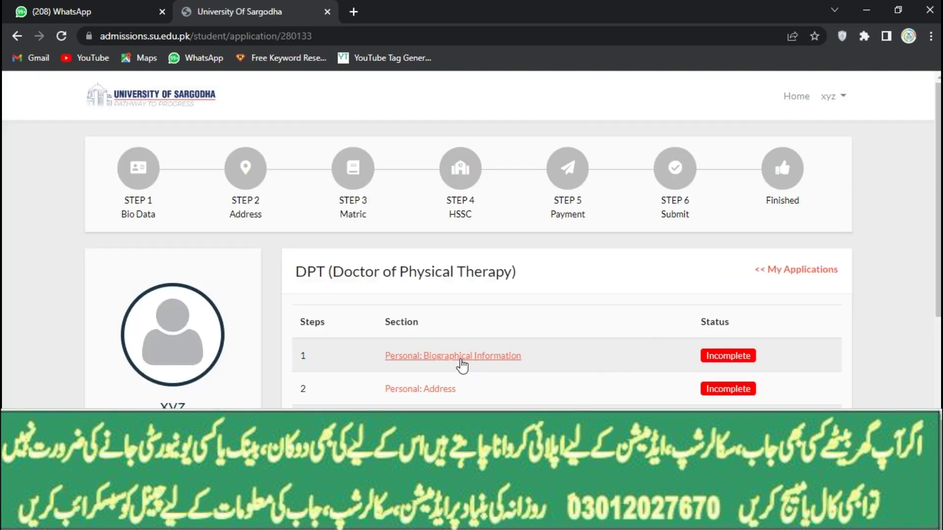
click(461, 360)
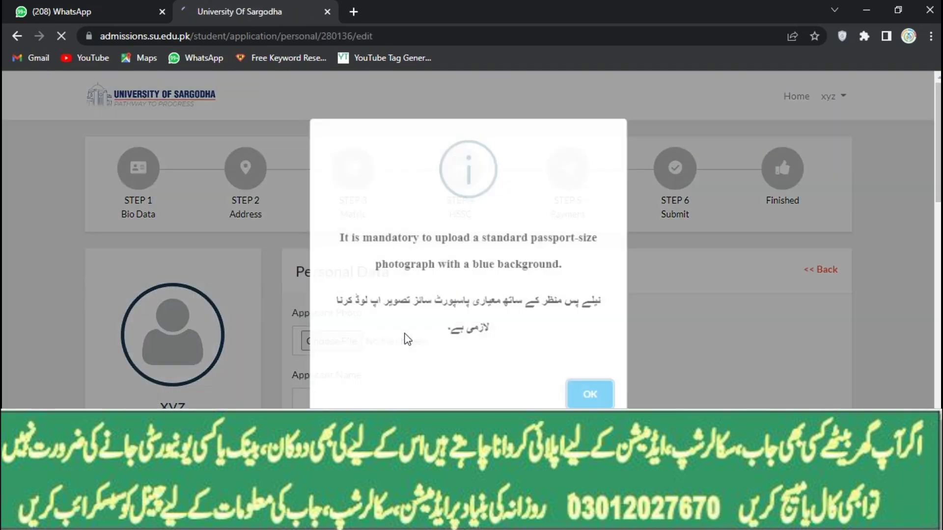
scroll(550, 375, down, 3)
click(594, 399)
scroll(531, 315, down, 15)
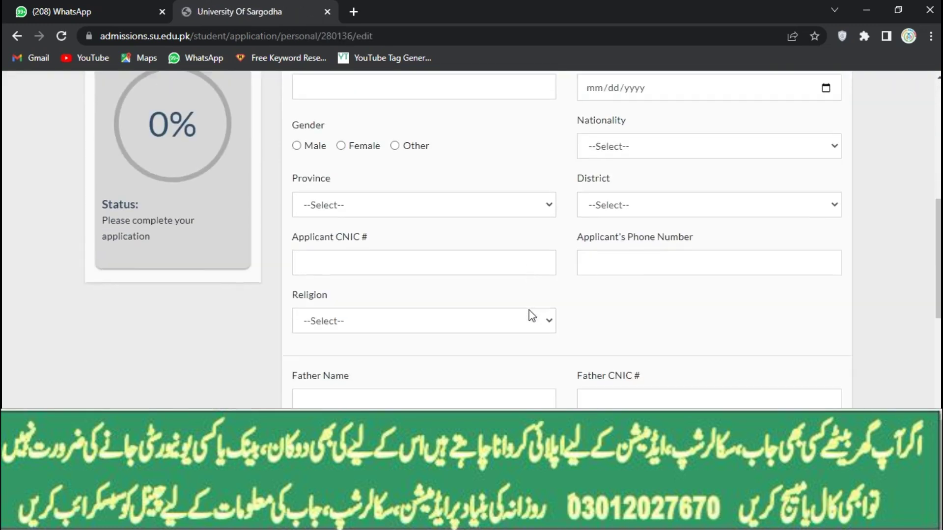
click(17, 36)
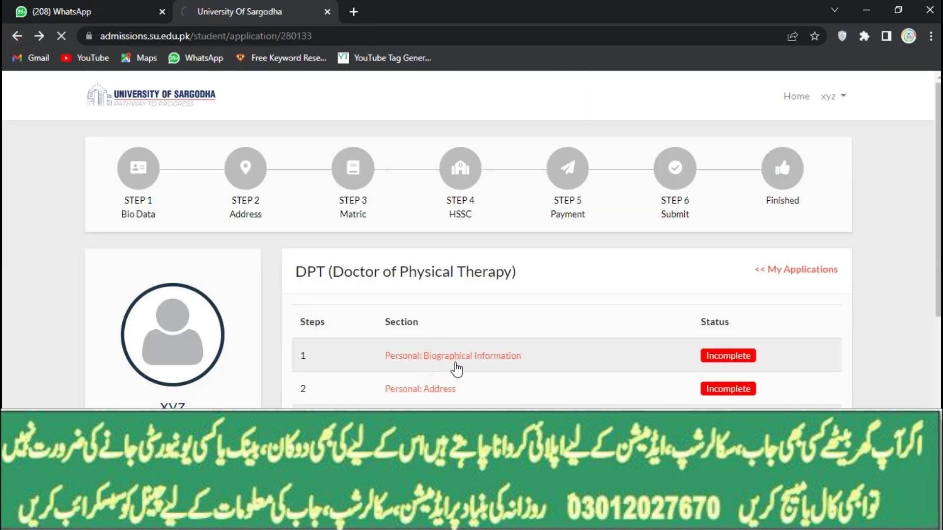
Review the fields of the DPT application's Address form and its Matric / SSC / O-Level form
scroll(460, 333, down, 1)
scroll(461, 333, down, 2)
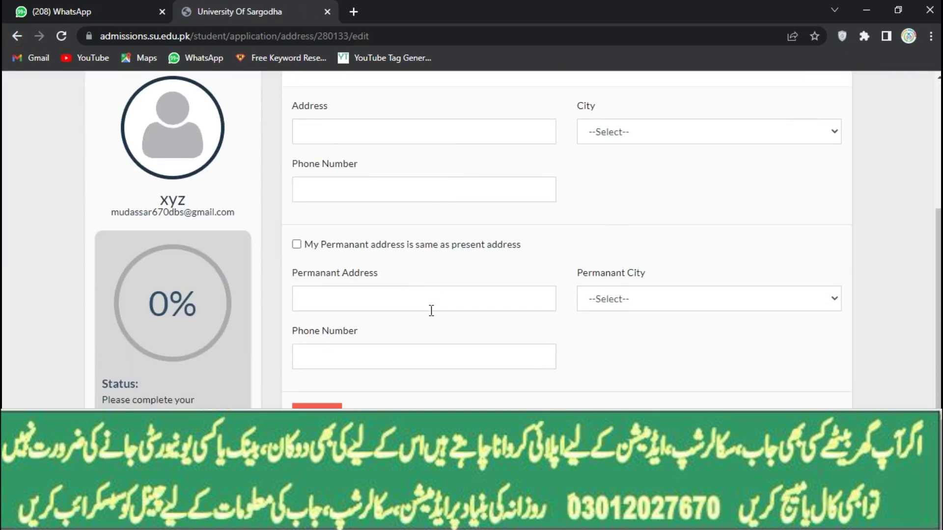
click(11, 37)
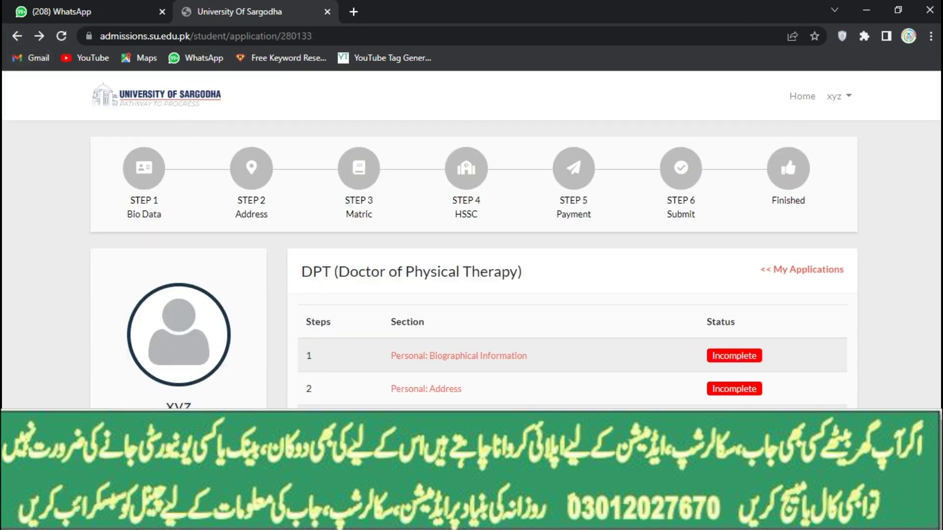
scroll(445, 361, down, 1)
click(445, 360)
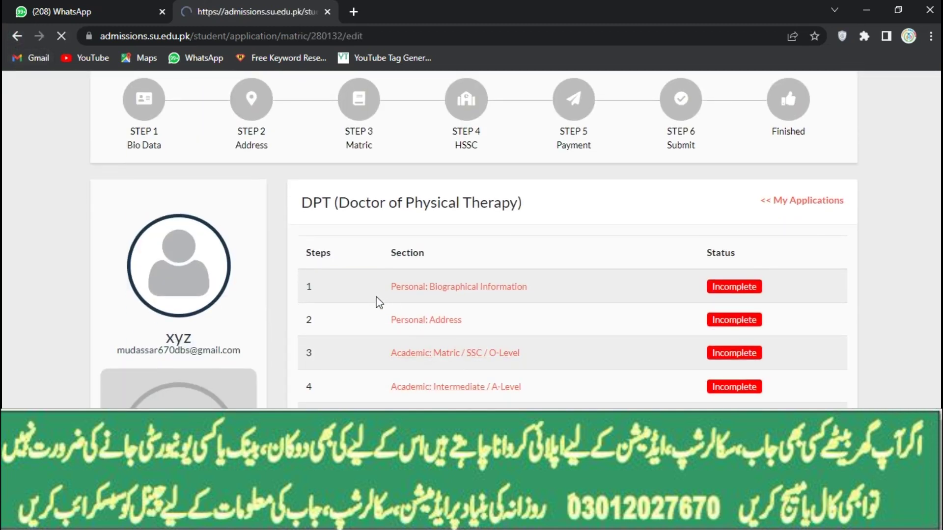
scroll(140, 231, down, 1)
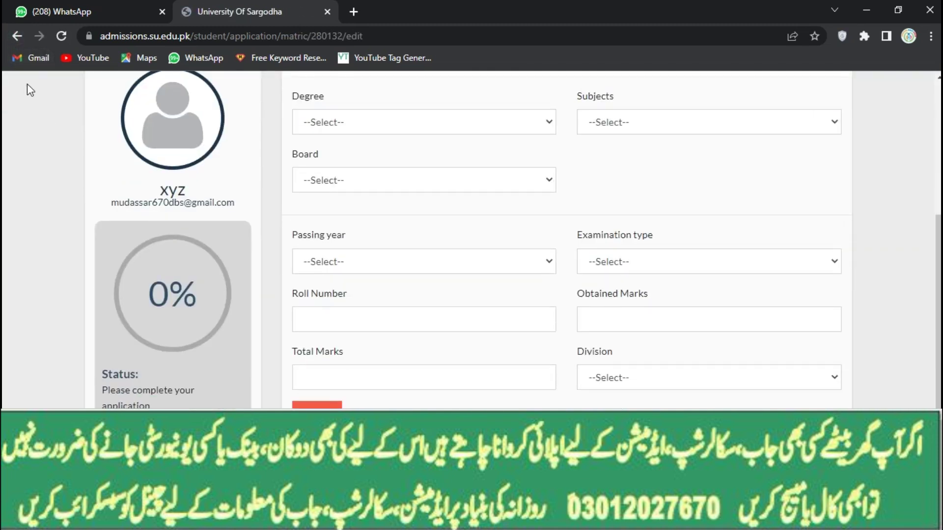
click(17, 36)
Review the DPT application's Intermediate / A-Level form and its Application Fee section with the challan instructions
click(456, 391)
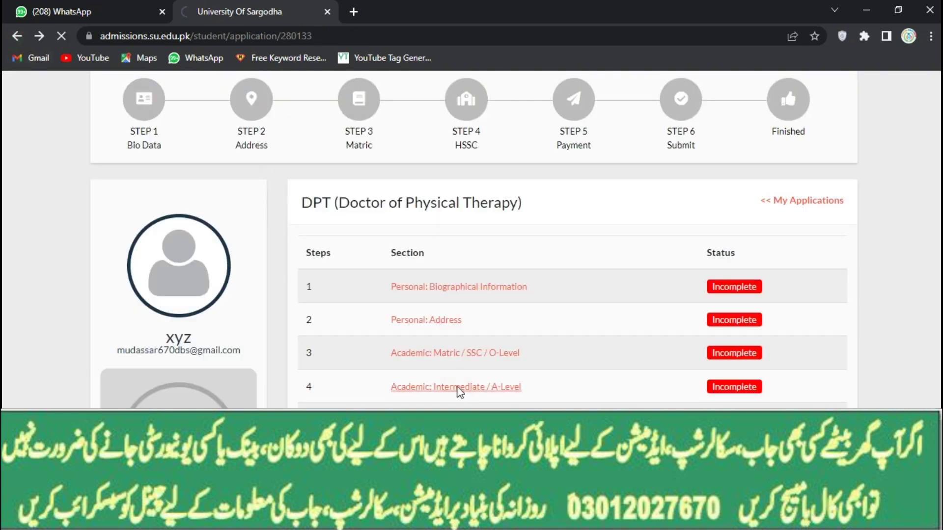
scroll(74, 225, down, 3)
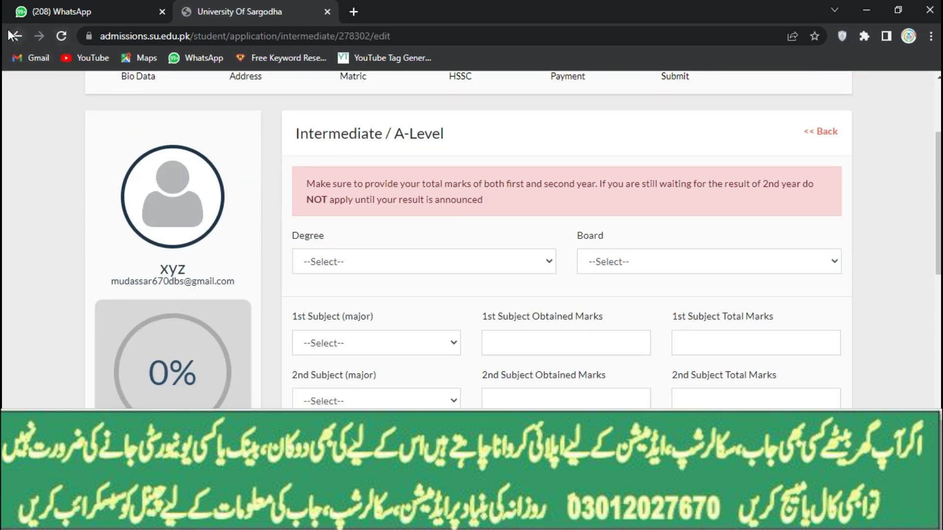
click(14, 36)
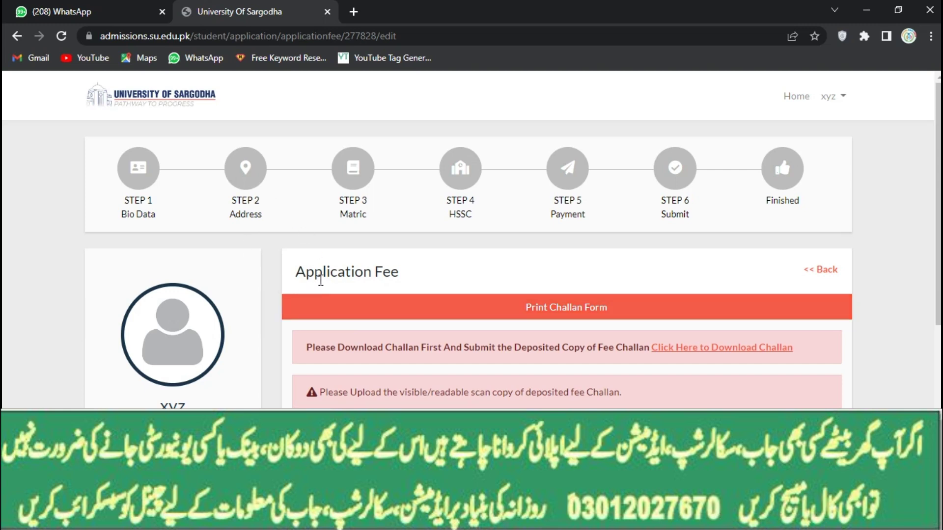
scroll(242, 319, down, 4)
key(alt+Left)
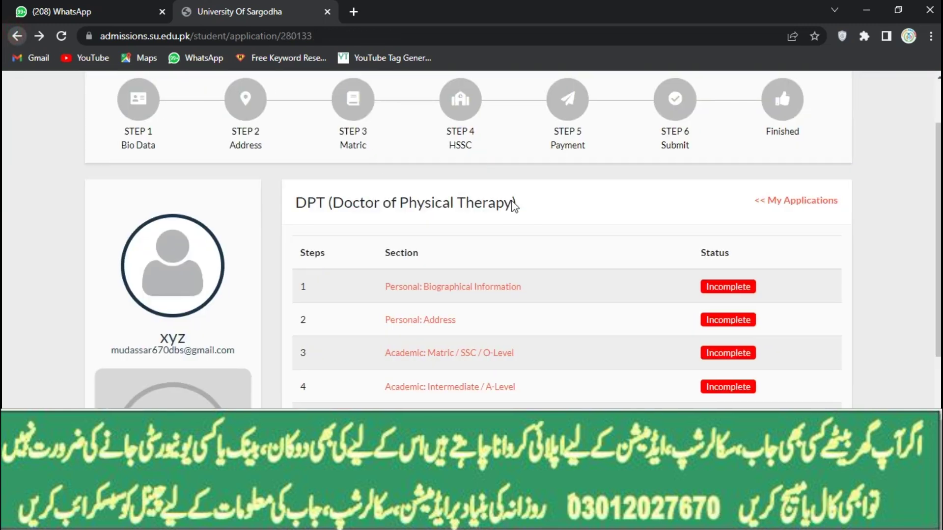
Return to the online applications list and dismiss the incomplete-application warning
click(18, 36)
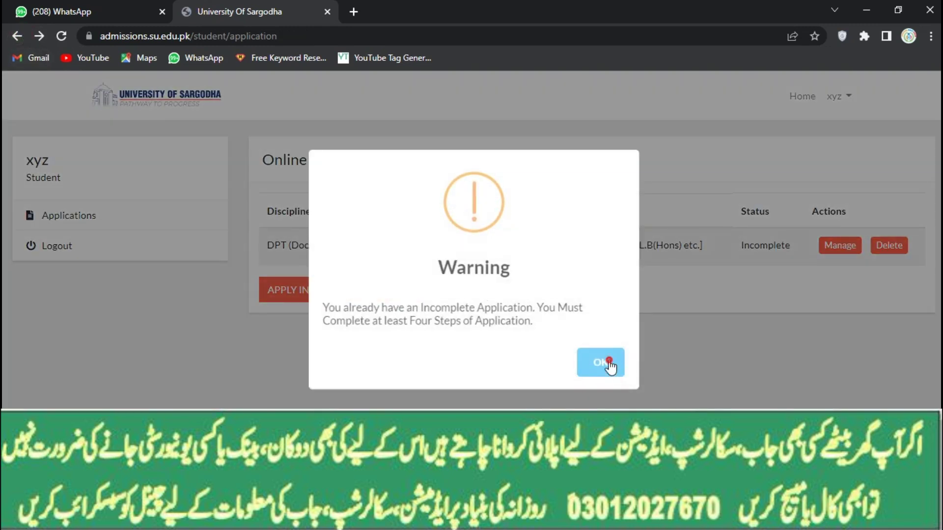
click(602, 363)
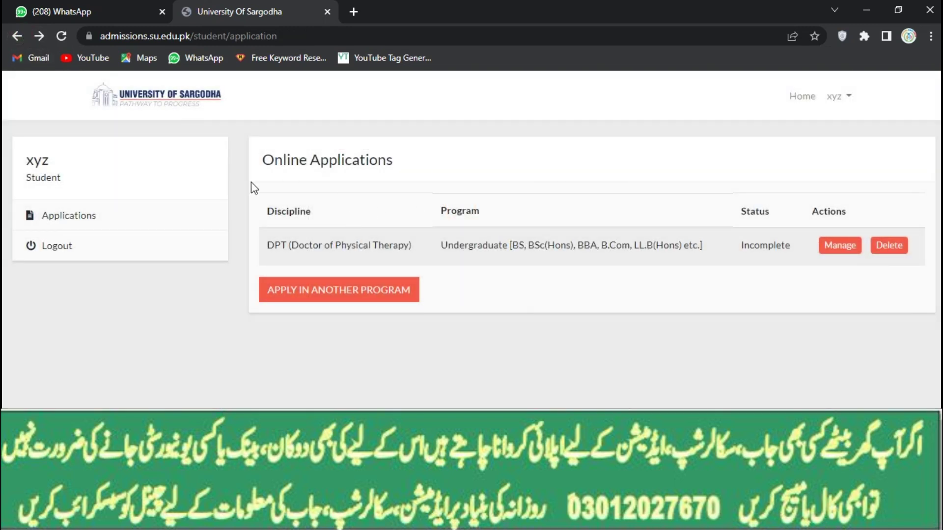
click(27, 215)
click(17, 36)
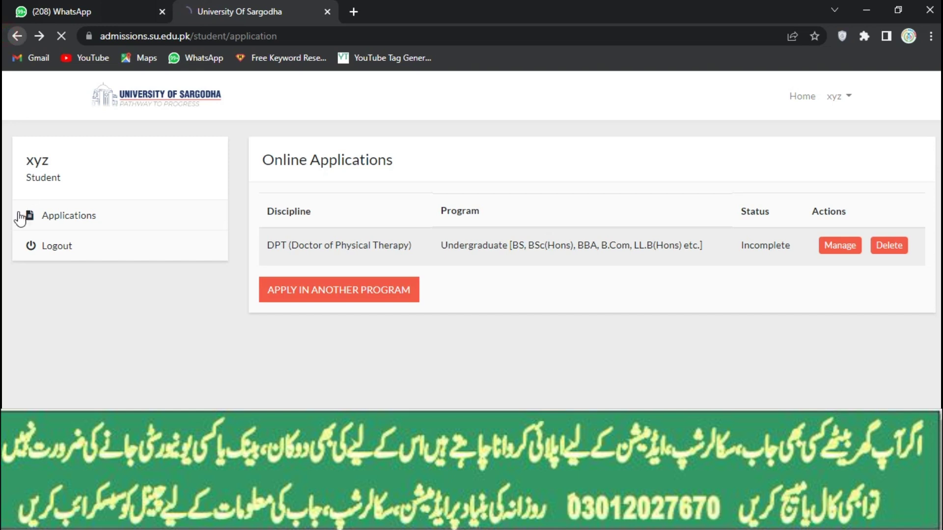
click(614, 353)
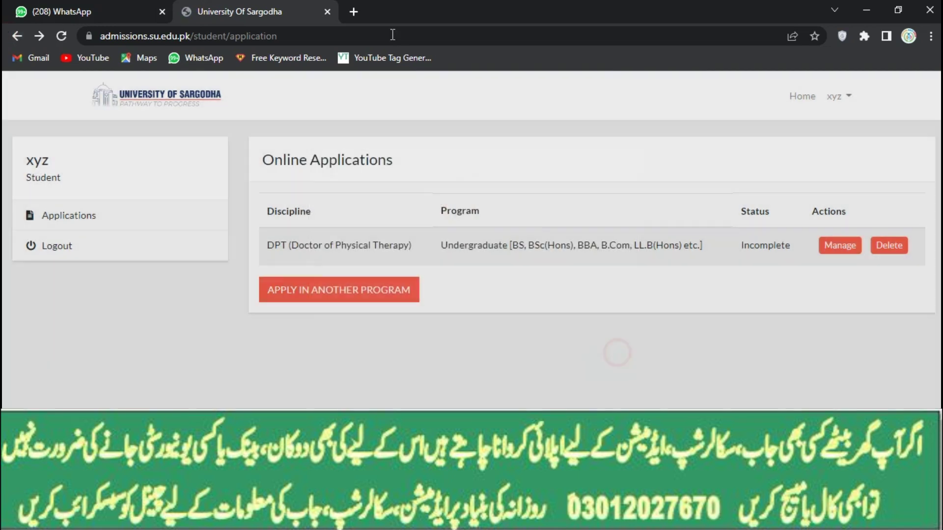
Open the admissions.su.edu.pk home page in a new browser tab
click(361, 16)
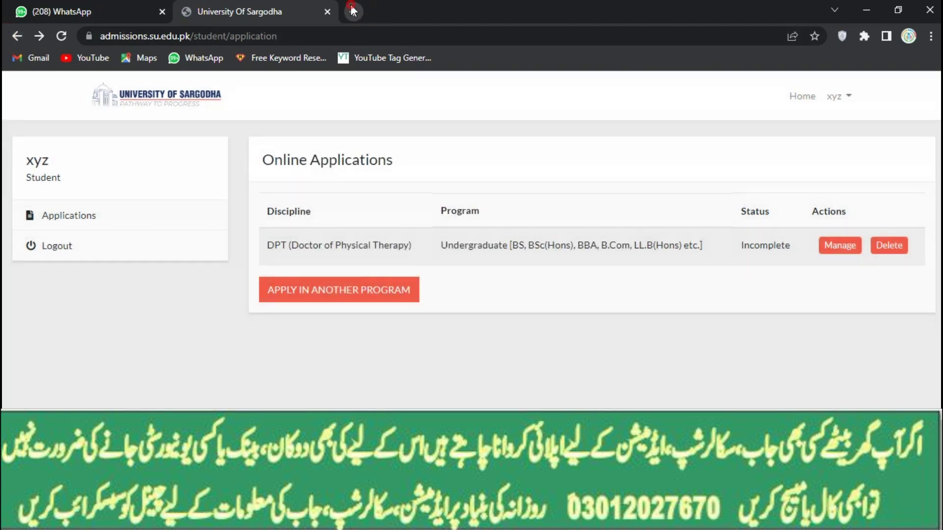
text(ad)
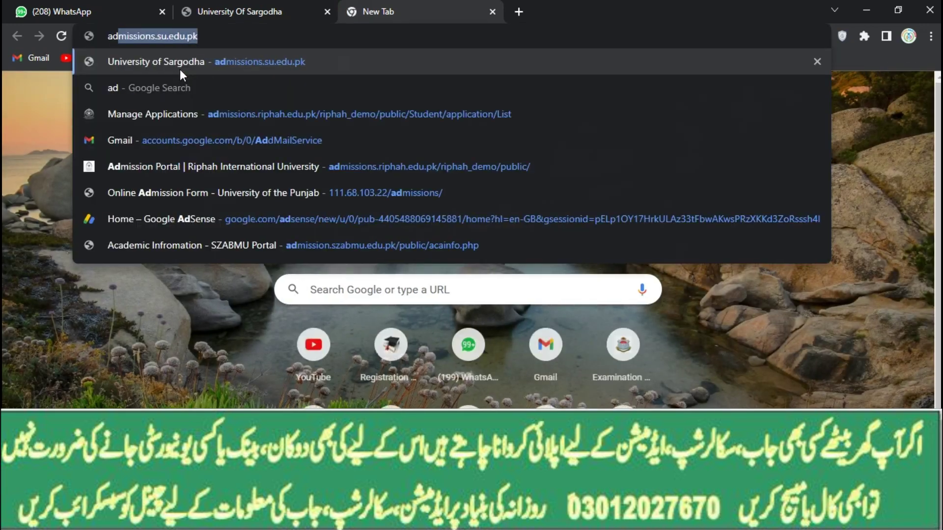
key(Right)
click(181, 71)
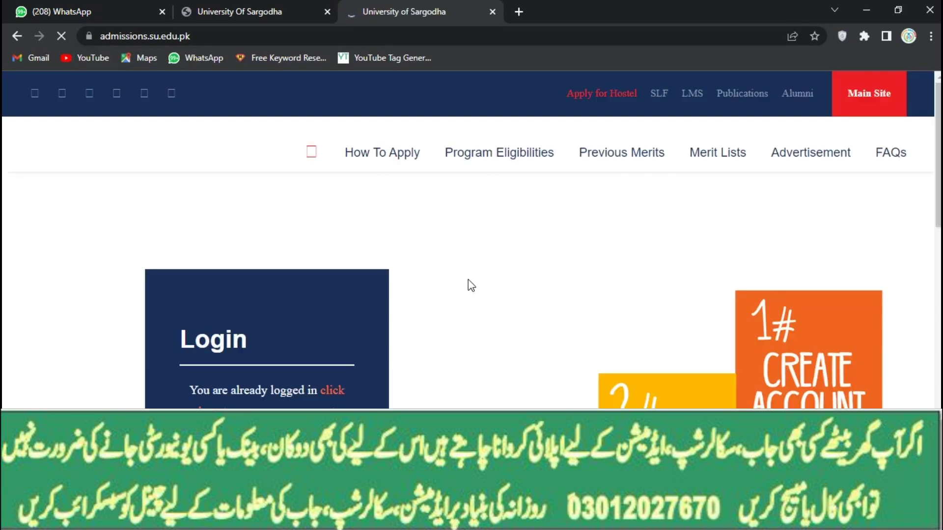
Open the Previous Merits page and look through the Fall-2021 merit list
click(608, 155)
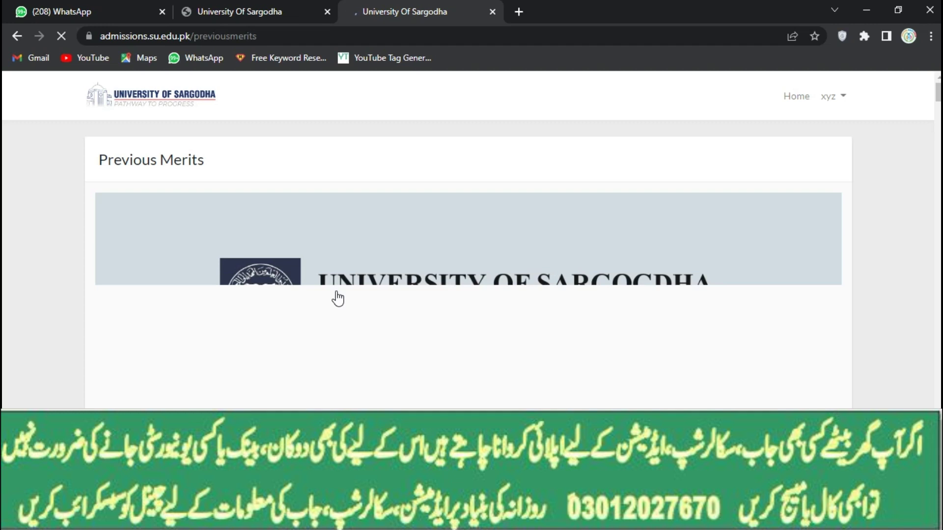
scroll(399, 272, down, 5)
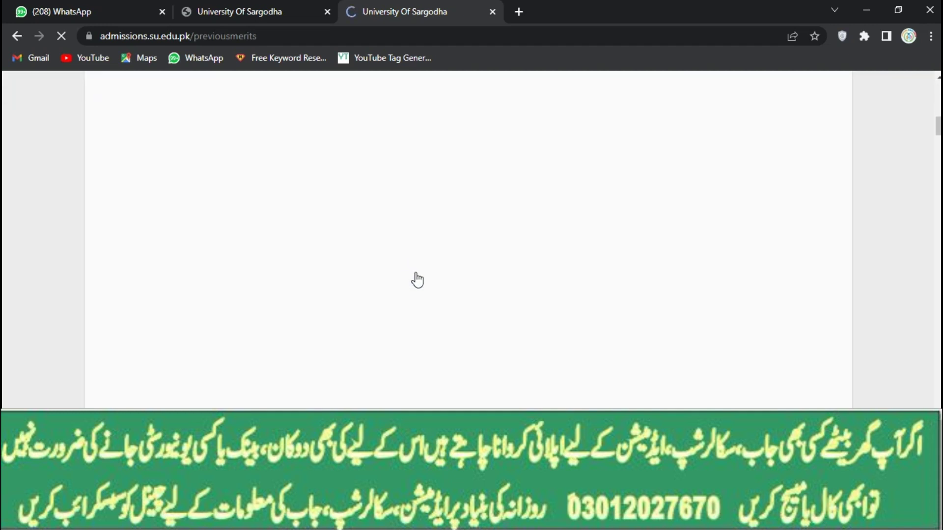
scroll(512, 357, down, 3)
scroll(468, 239, down, 2)
scroll(468, 239, down, 5)
scroll(468, 240, up, 10)
scroll(309, 309, up, 3)
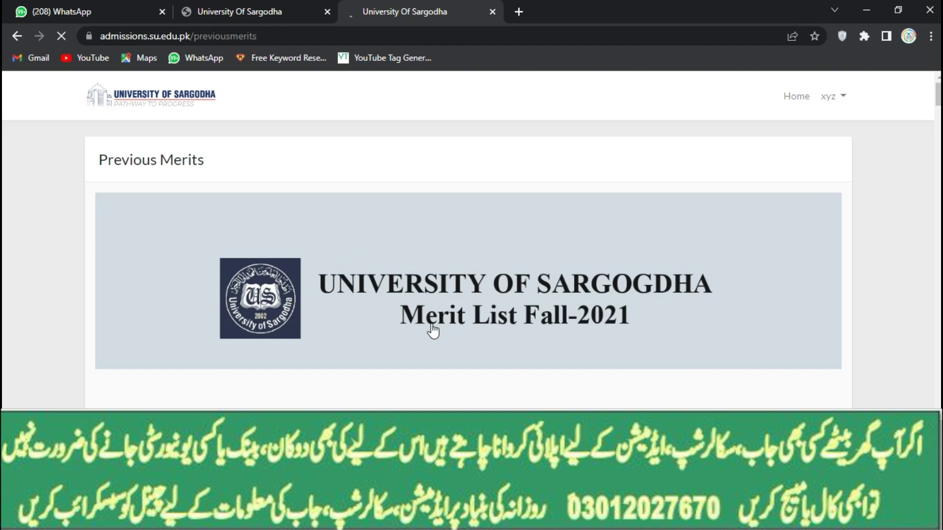
Open the Fall-2021 merit list image at full size and check the Phar.D., Biotechnology and Botany merits
scroll(432, 331, down, 3)
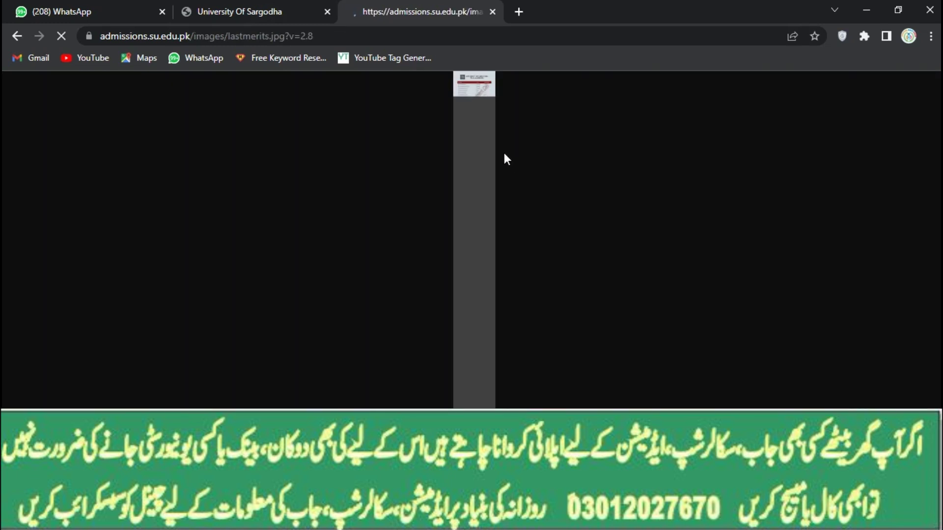
click(234, 6)
click(439, 8)
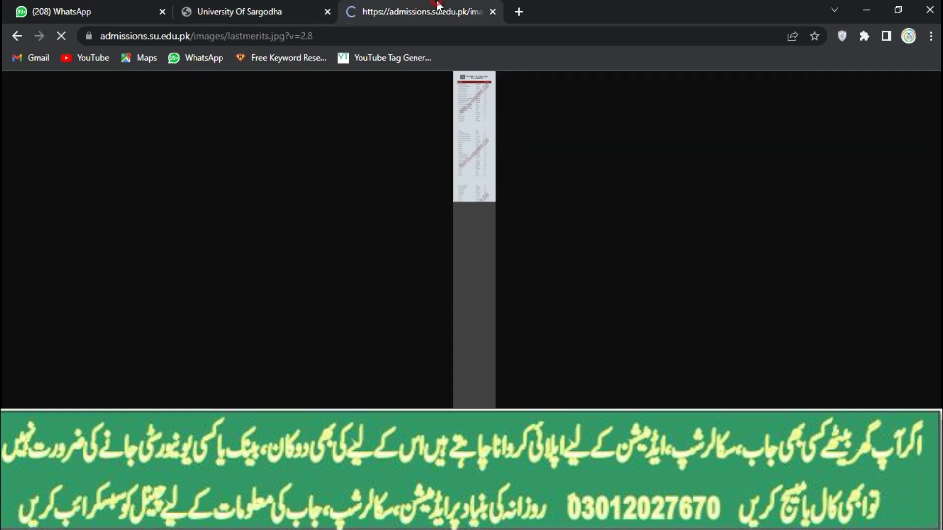
click(483, 196)
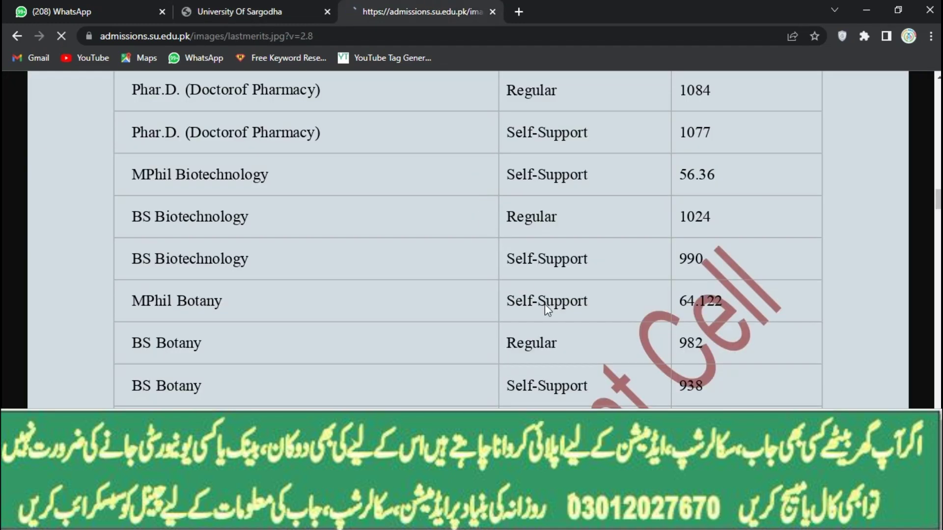
scroll(544, 305, up, 5)
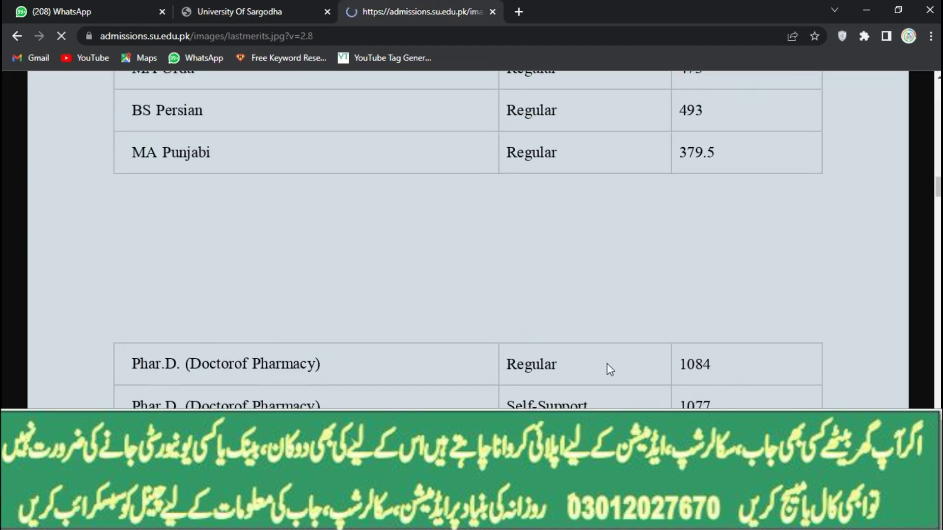
scroll(609, 369, down, 3)
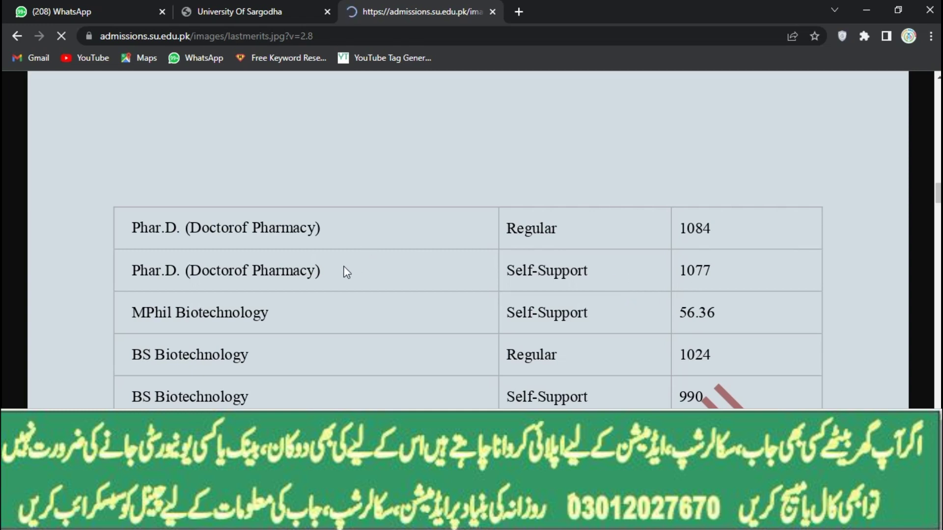
scroll(427, 299, down, 4)
Try to save the merit list image with the Save image as Type option
right_click(417, 298)
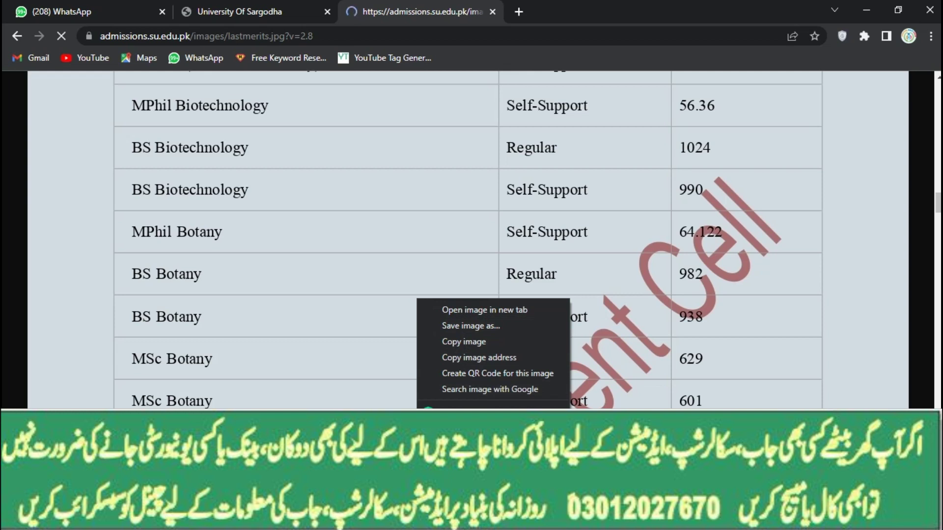
key(Escape)
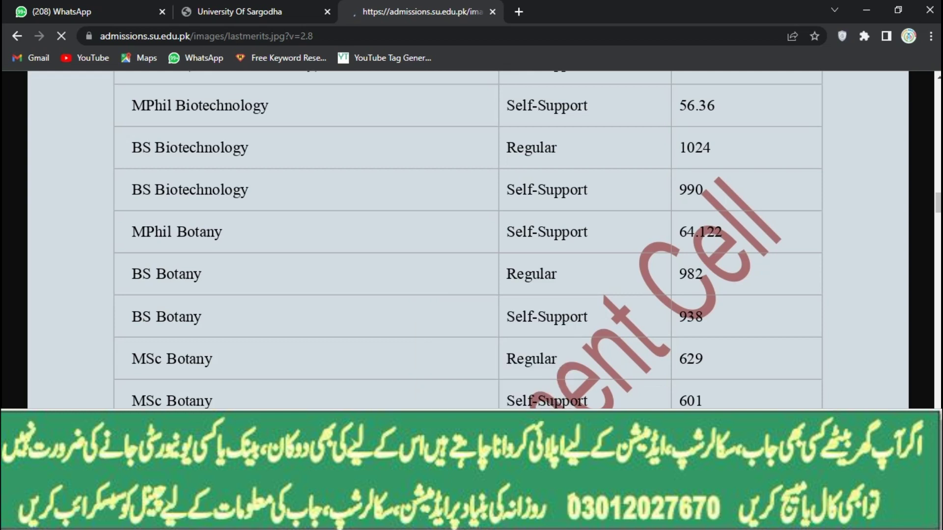
right_click(400, 243)
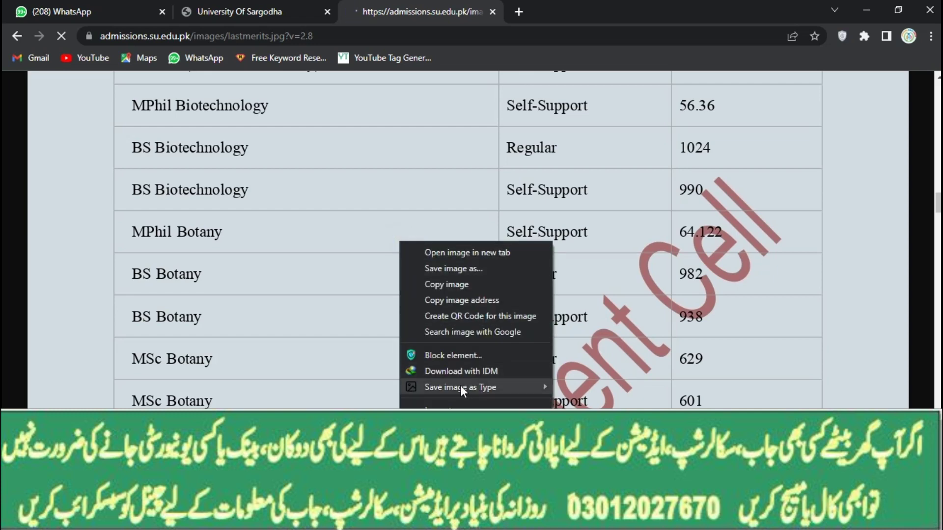
mouse_move(460, 386)
click(576, 391)
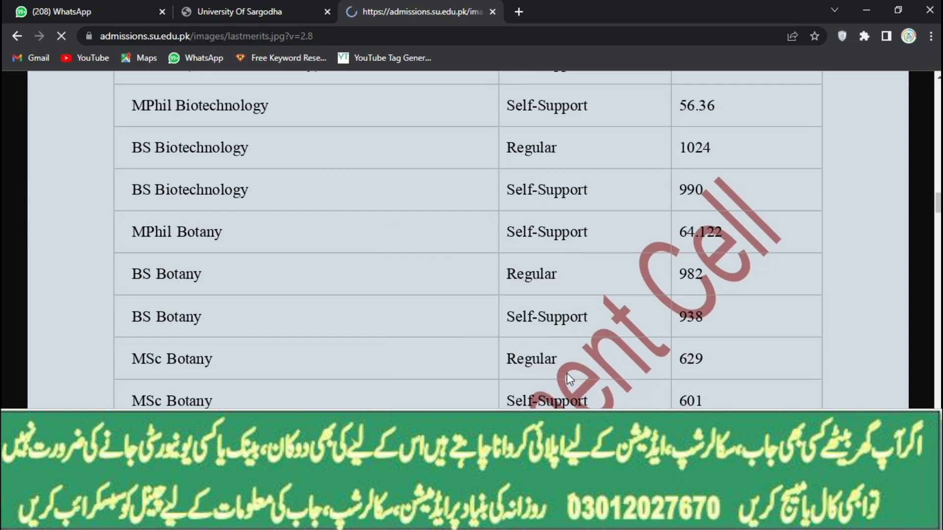
Look through the Computer Science, Information Technology, Software Engineering and Zoology merits in the list
scroll(502, 323, down, 20)
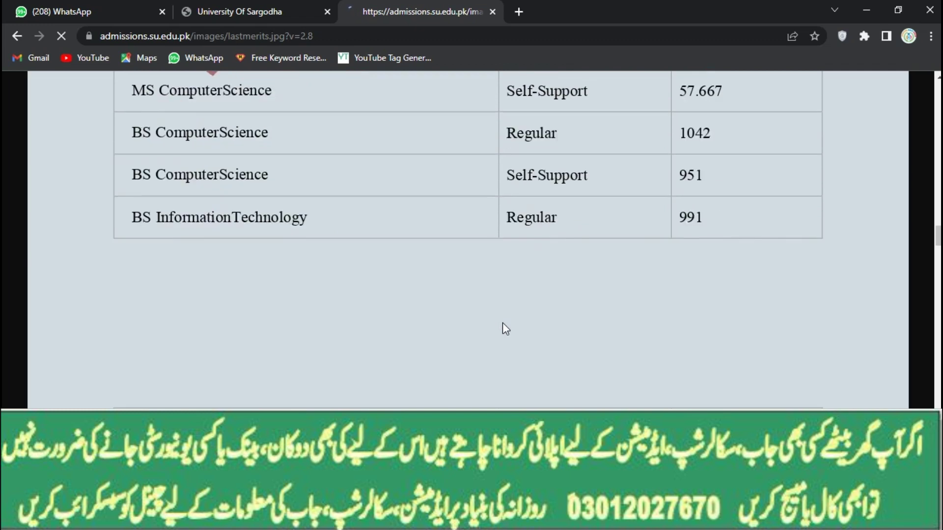
scroll(502, 322, up, 5)
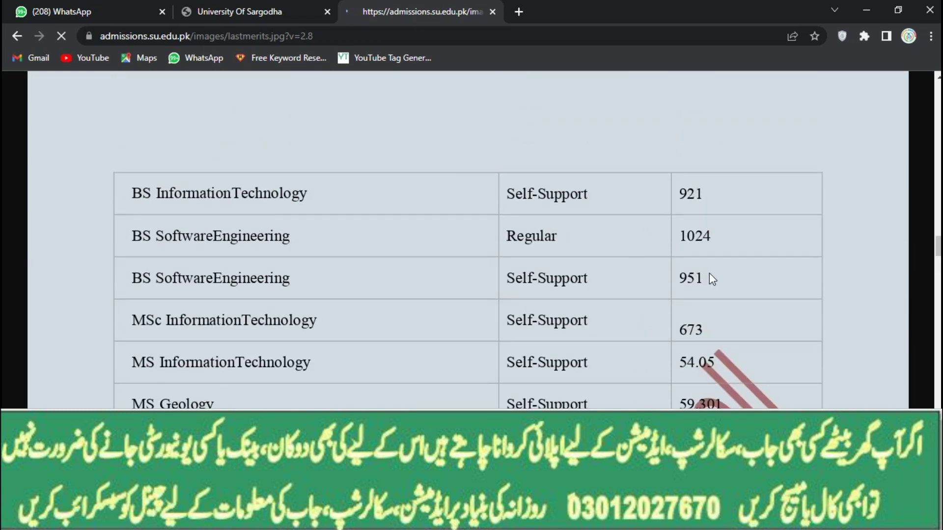
scroll(533, 315, down, 20)
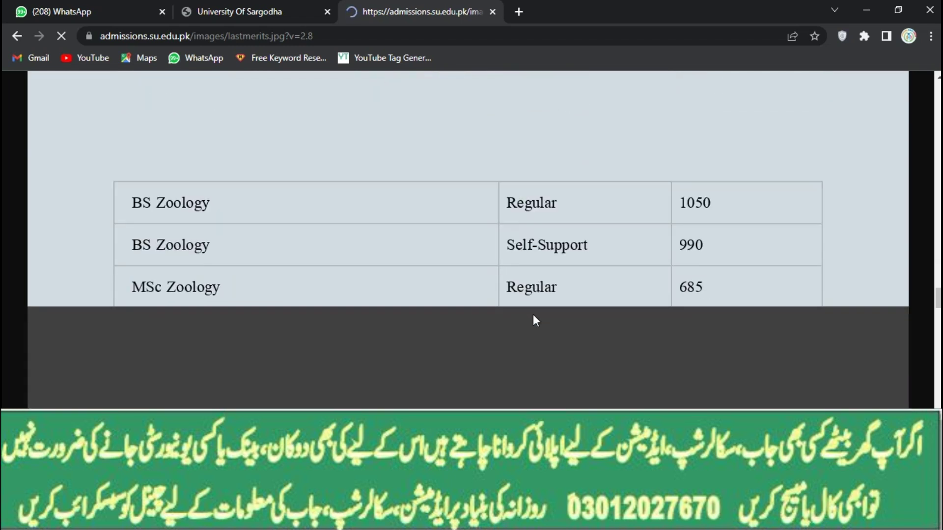
scroll(533, 316, down, 1)
Try again to save the full merit list image in a selected image type
right_click(372, 227)
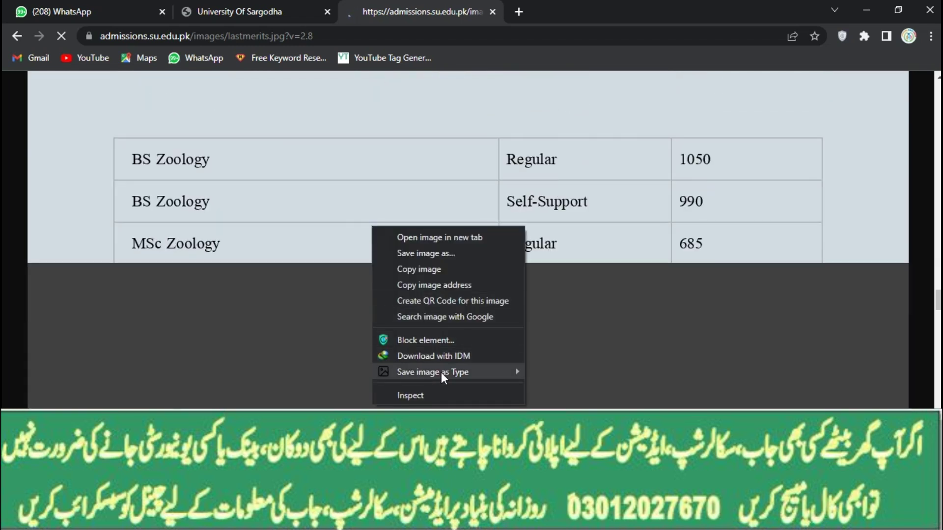
mouse_move(441, 373)
click(561, 386)
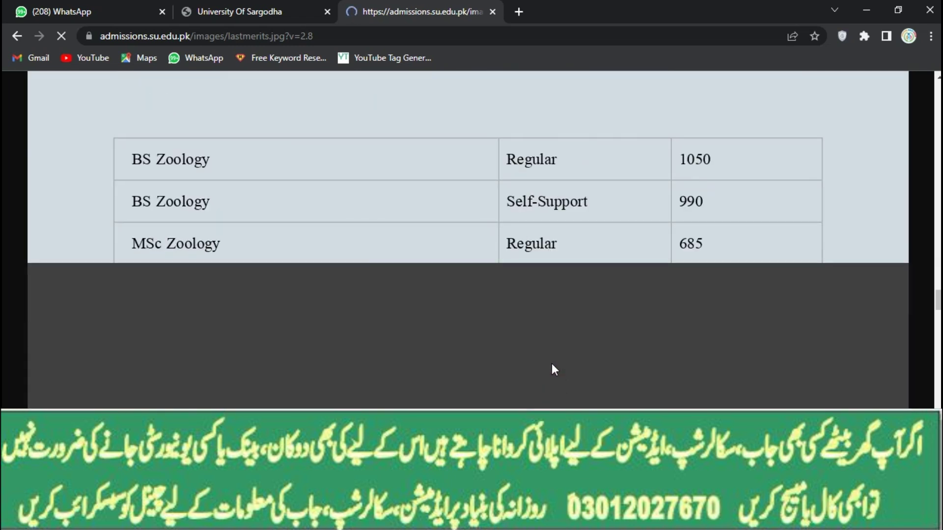